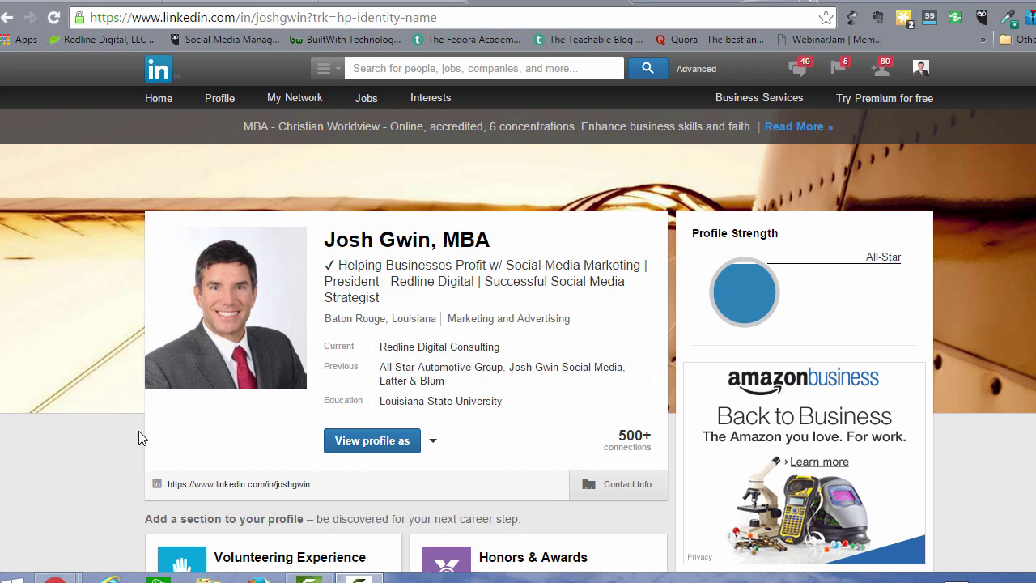
# Open the profile's background image options and close them without changing the image.
pyautogui.moveTo(253, 342)
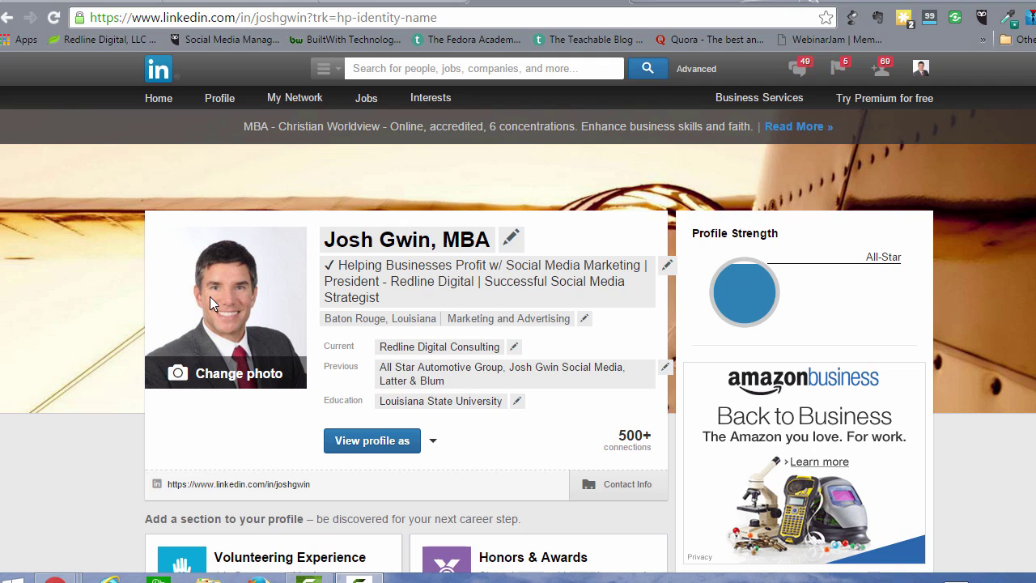
pyautogui.moveTo(89, 298)
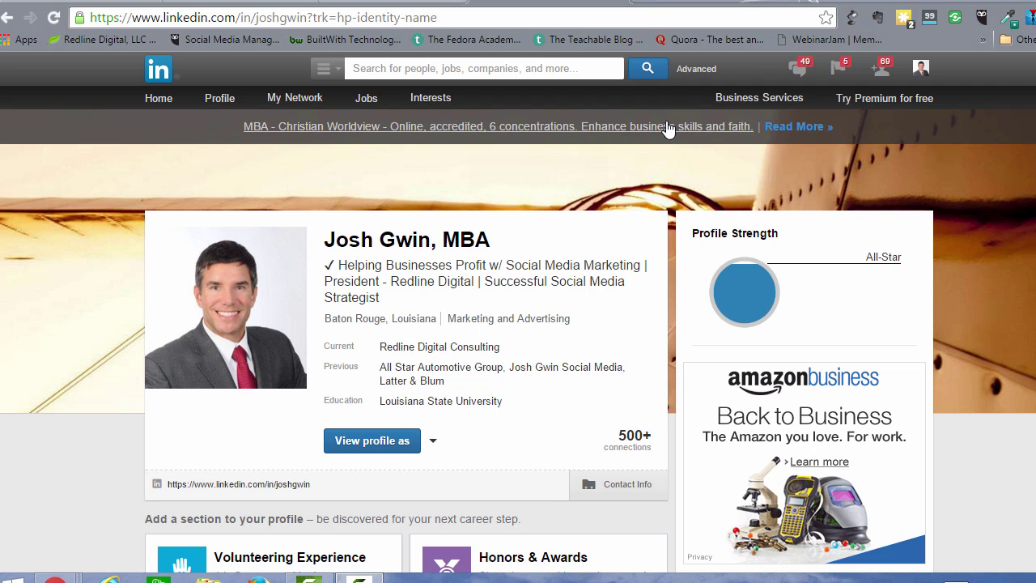
pyautogui.click(521, 179)
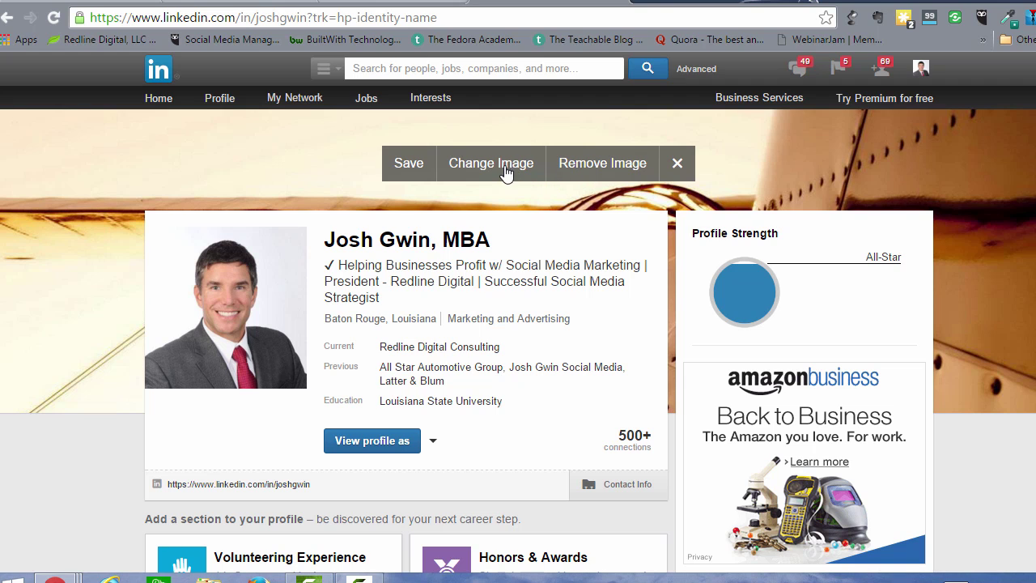
pyautogui.click(676, 167)
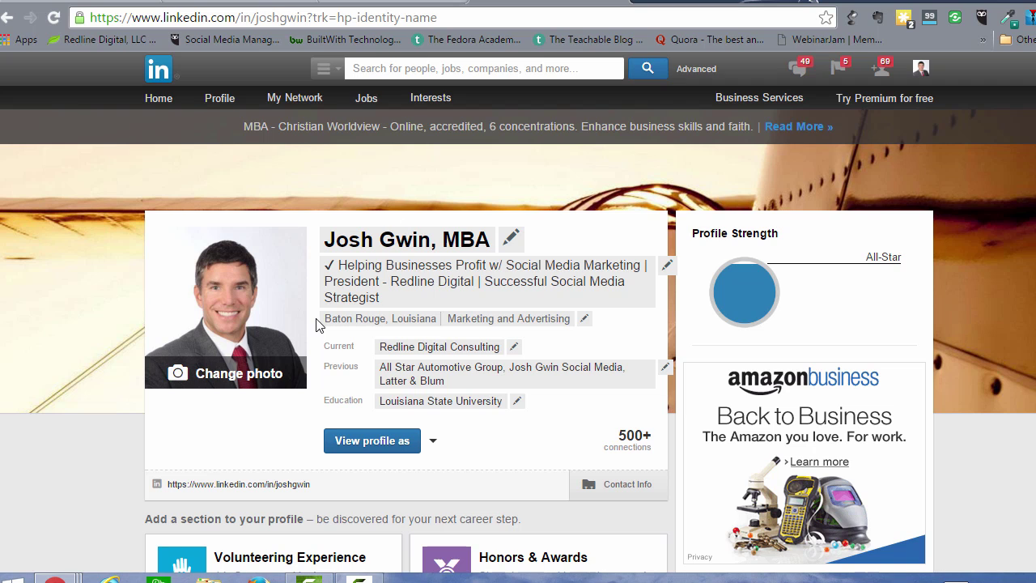
# Review the profile view statistics, inspecting the Jan 3 – Jan 9 week on the chart and the profile's rank among connections.
pyautogui.moveTo(224, 100)
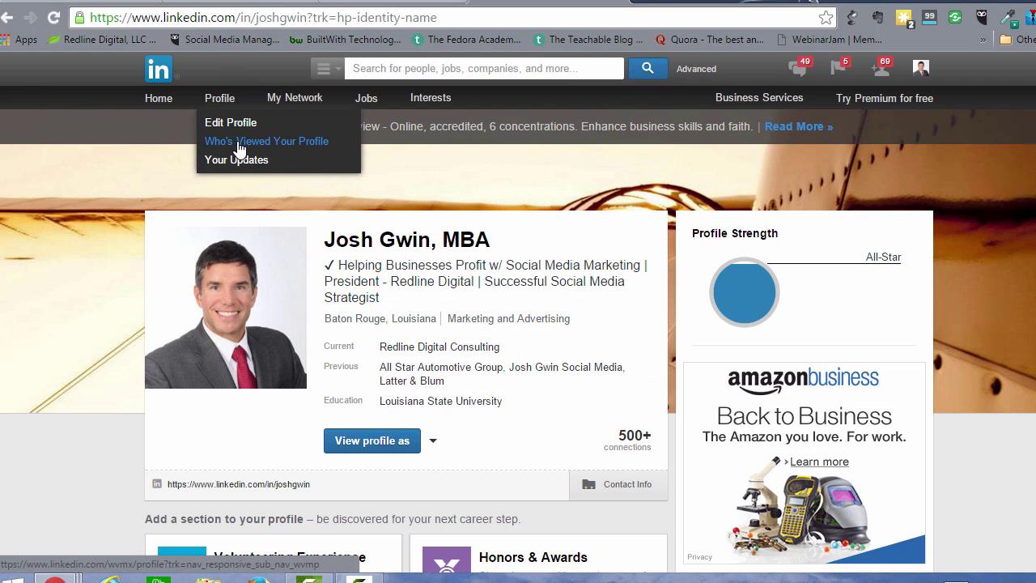
pyautogui.click(239, 142)
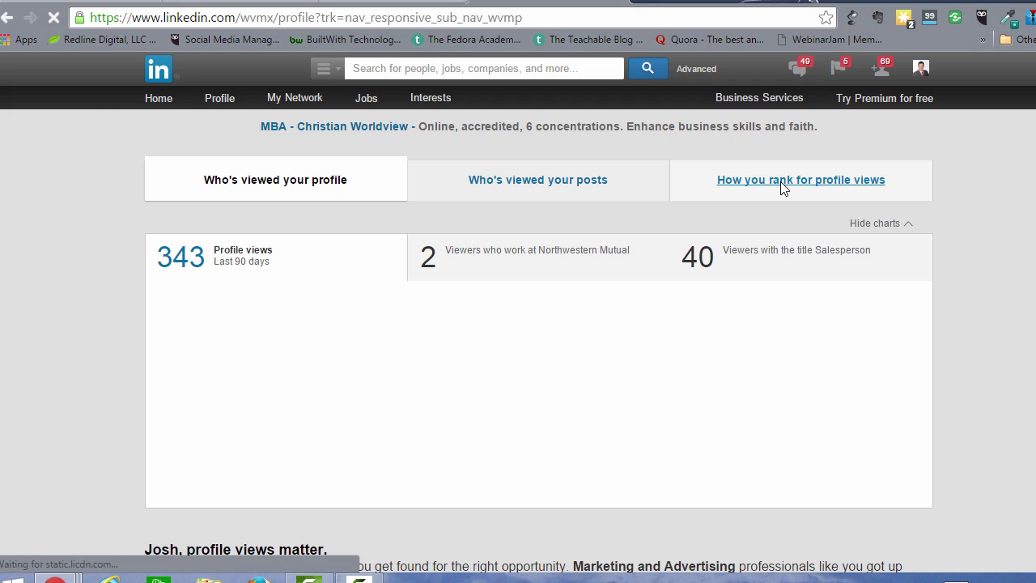
pyautogui.click(781, 181)
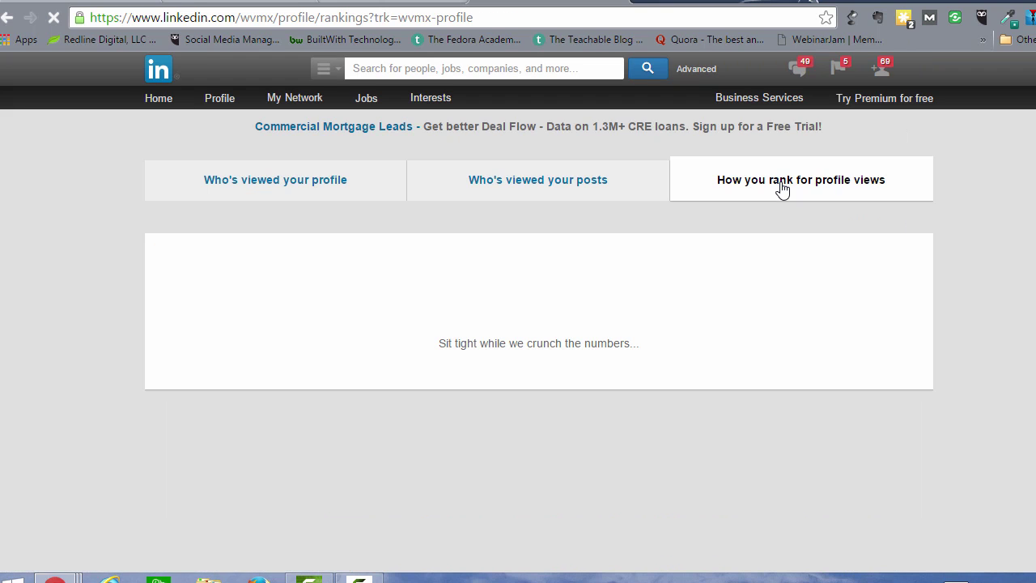
pyautogui.click(261, 185)
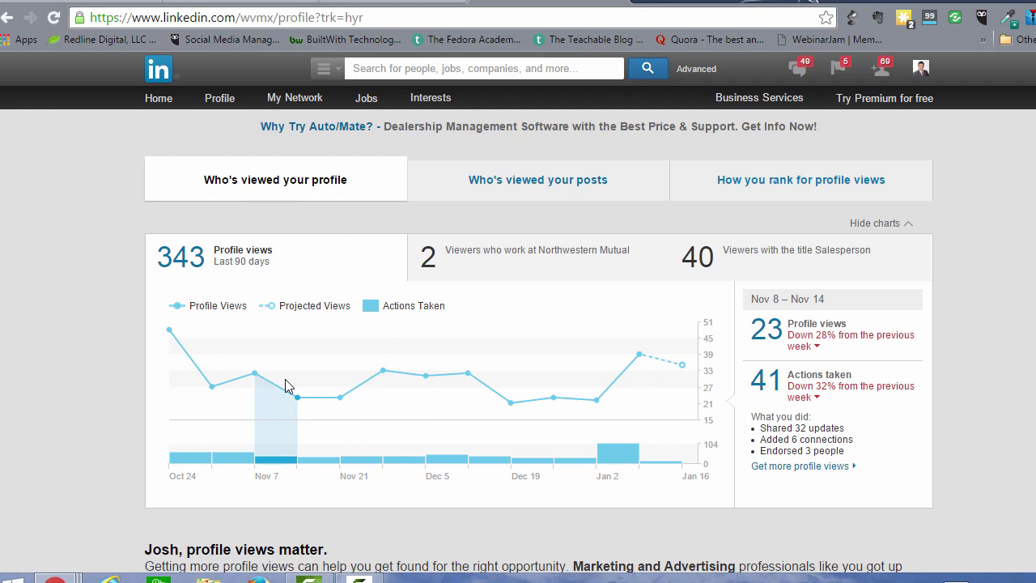
pyautogui.click(637, 356)
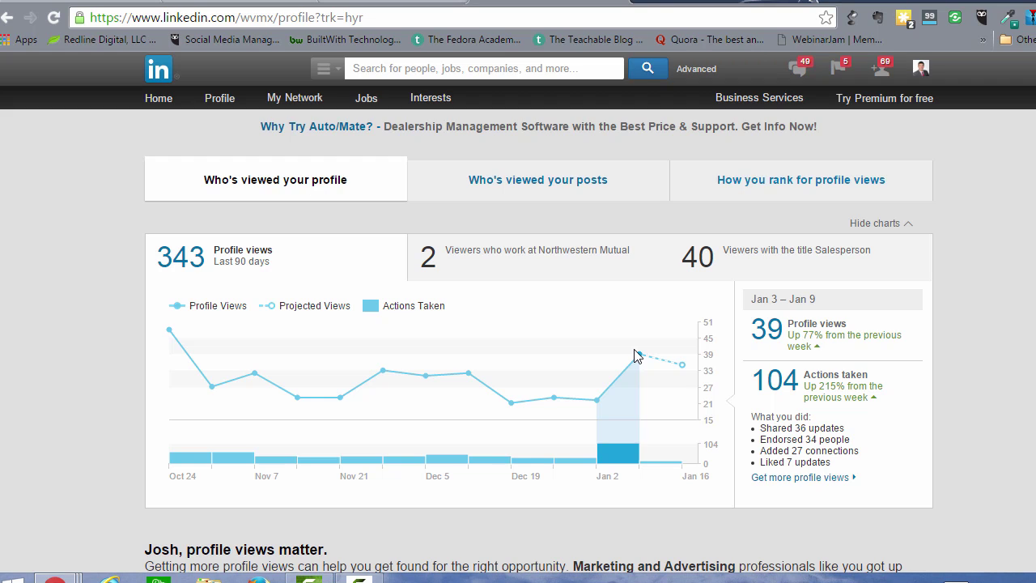
pyautogui.click(756, 185)
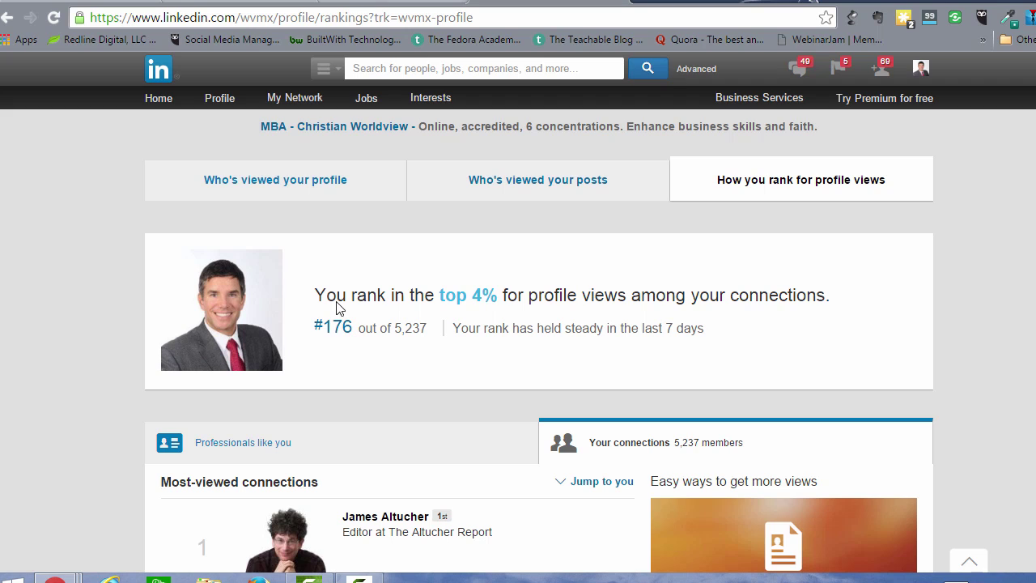
pyautogui.click(279, 194)
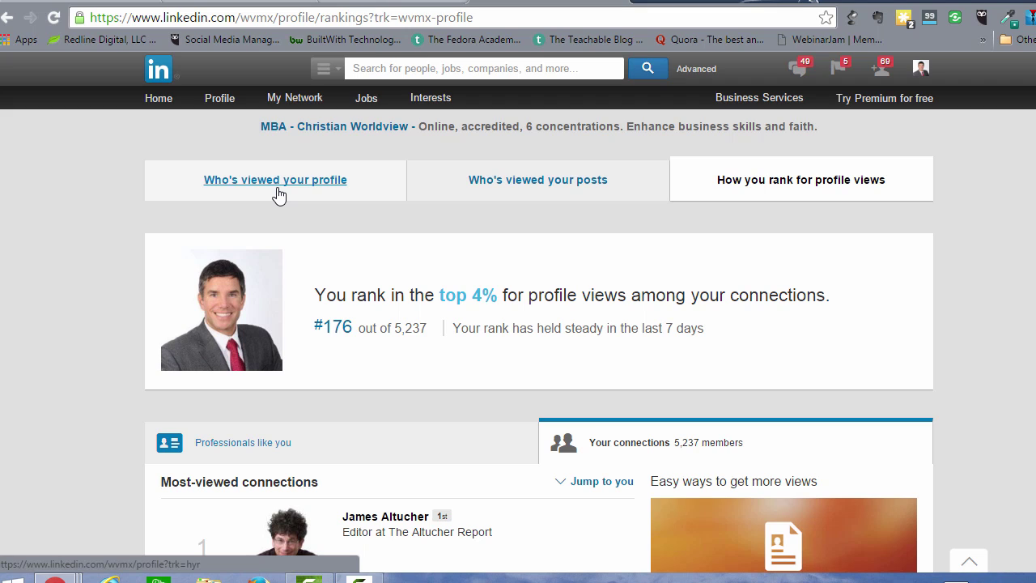
# Return to the own profile page and open the Summary text for editing.
pyautogui.moveTo(213, 106)
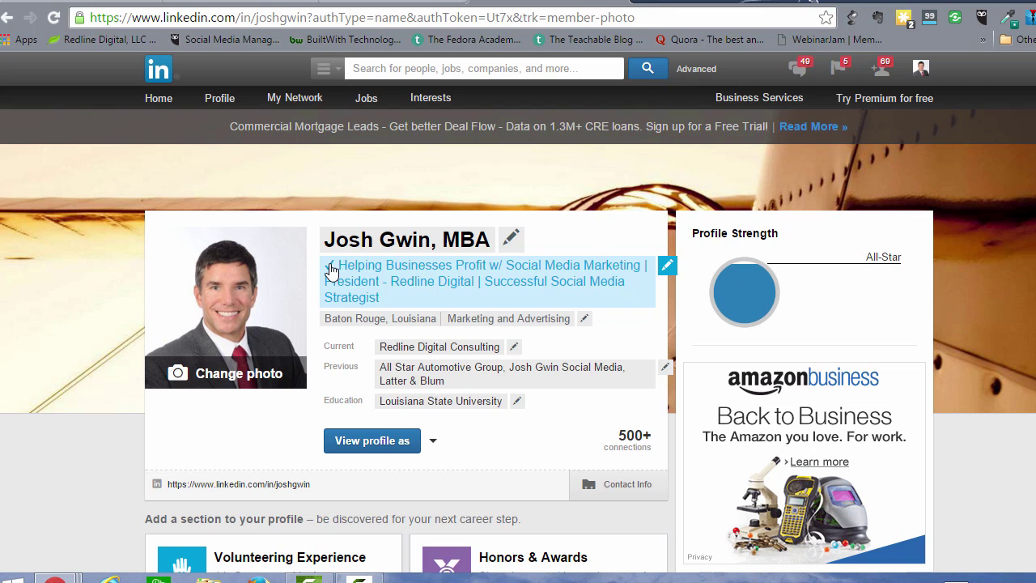
pyautogui.scroll(-4, 331, 271)
pyautogui.scroll(-3, 331, 272)
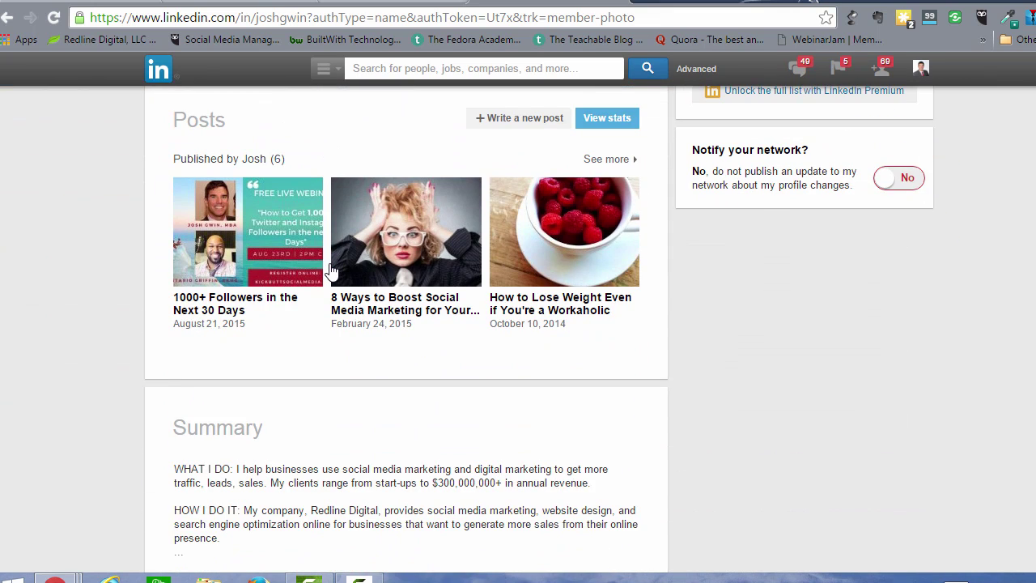
pyautogui.scroll(-3, 331, 271)
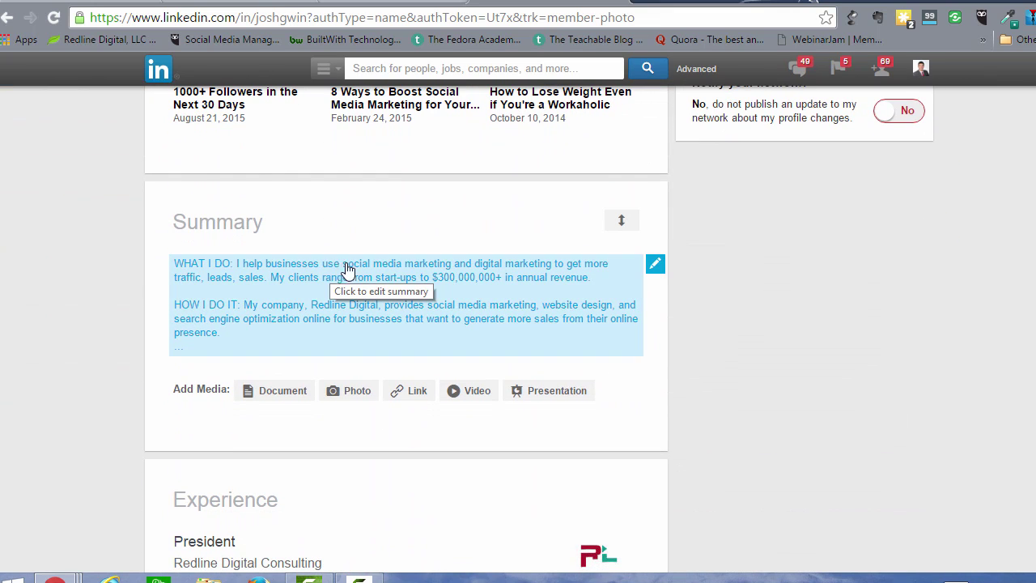
pyautogui.click(426, 290)
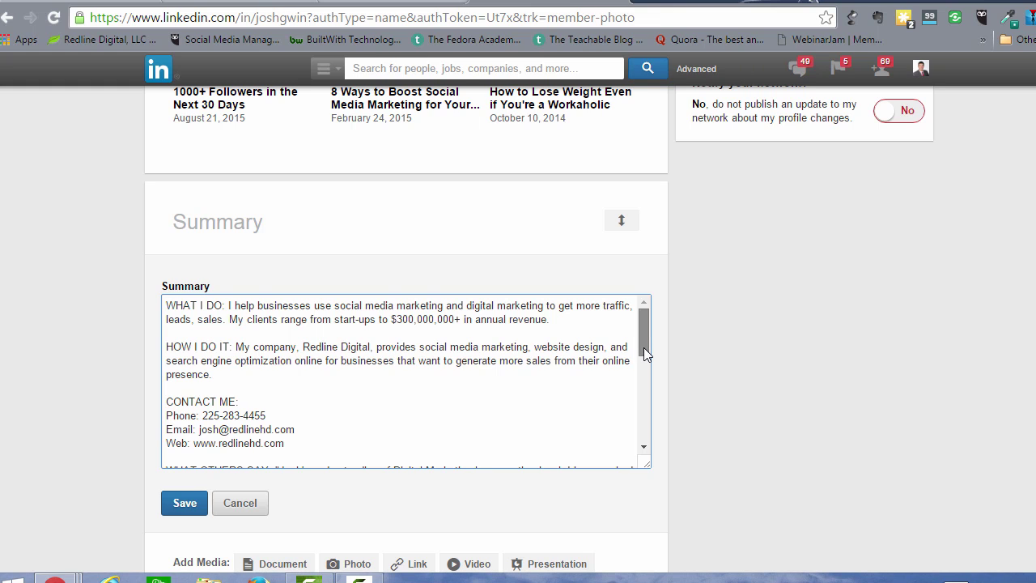
# Read the full summary from WHAT I DO through SPECIALTIES, and close its editor without saving.
pyautogui.scroll(-1, 642, 352)
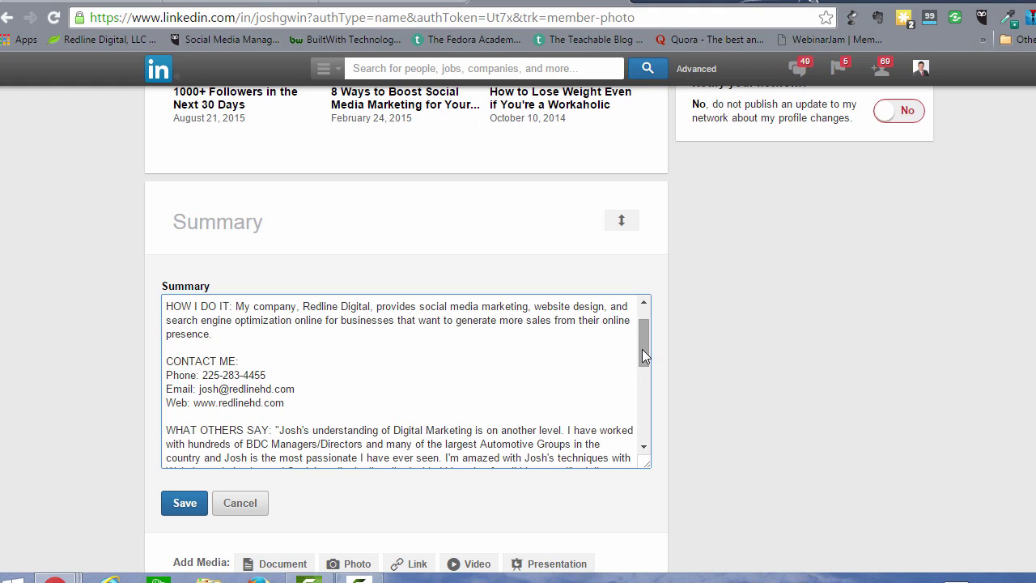
pyautogui.moveTo(641, 349); pyautogui.dragTo(637, 380)
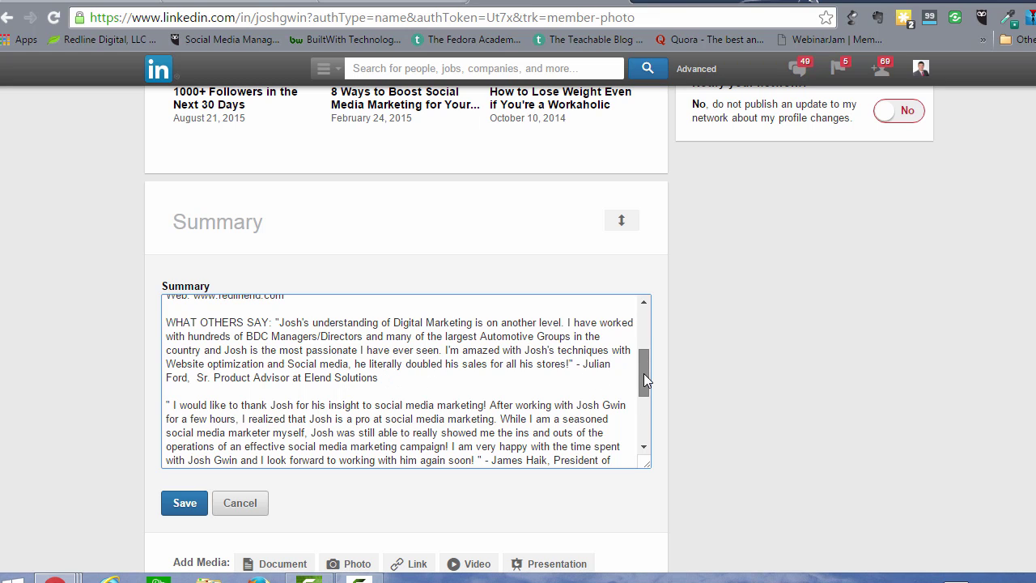
pyautogui.moveTo(645, 378)
pyautogui.mouseDown()
pyautogui.moveTo(613, 402)
pyautogui.moveTo(214, 414)
pyautogui.mouseUp()
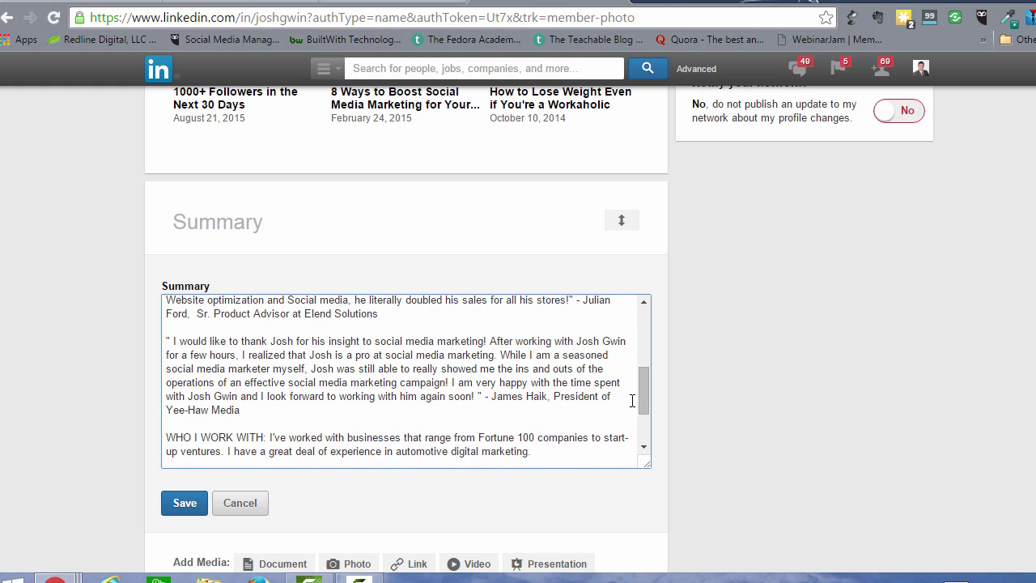
pyautogui.moveTo(643, 393); pyautogui.dragTo(643, 371)
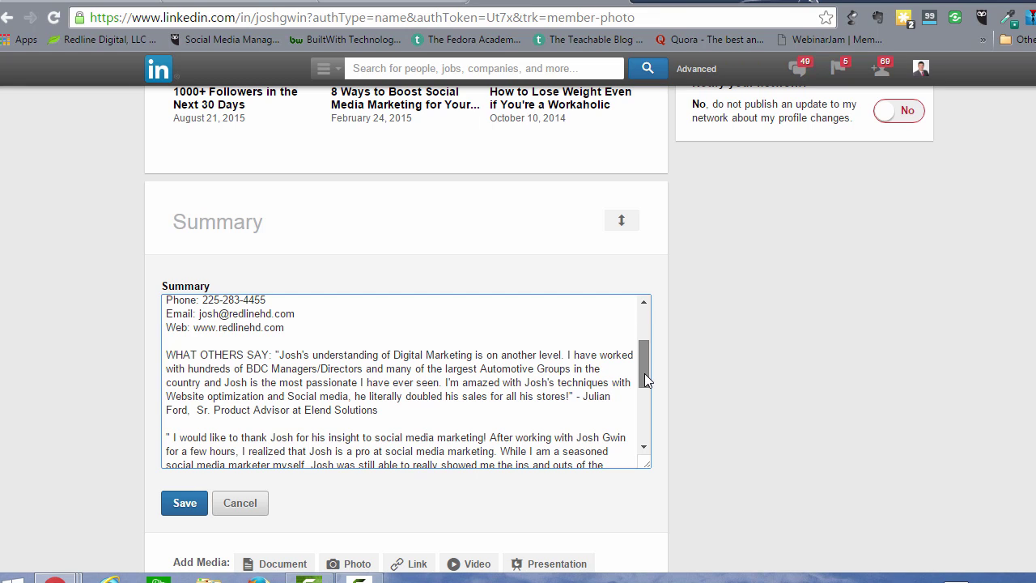
pyautogui.moveTo(644, 373); pyautogui.dragTo(638, 424)
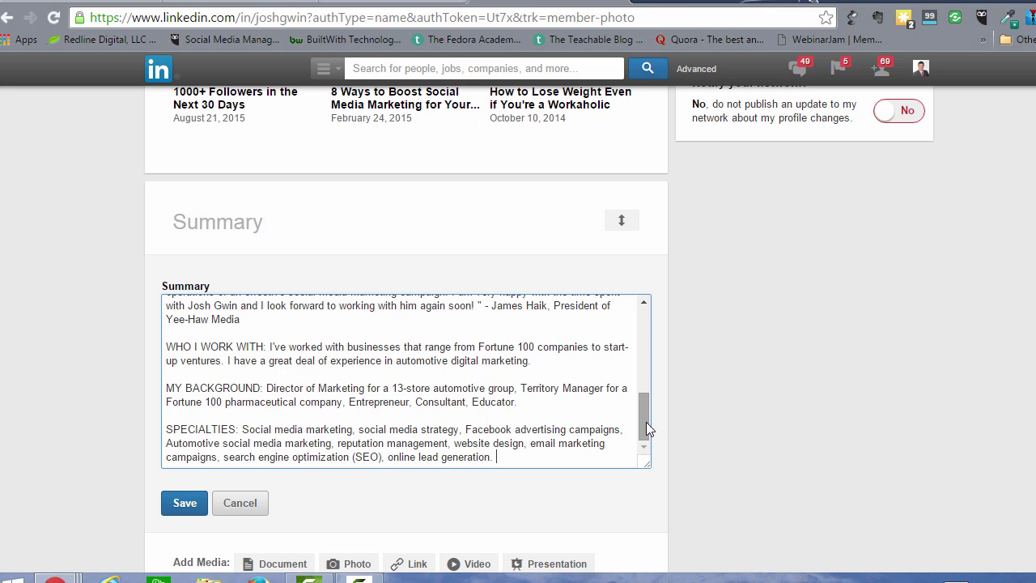
pyautogui.moveTo(646, 421); pyautogui.dragTo(652, 335)
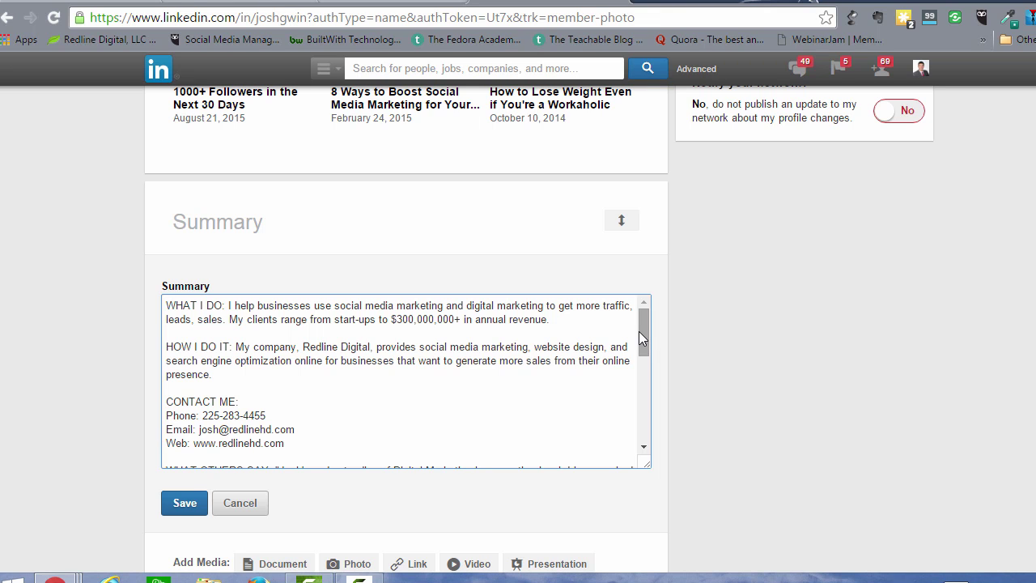
pyautogui.moveTo(642, 335)
pyautogui.mouseDown()
pyautogui.moveTo(639, 429)
pyautogui.moveTo(657, 339)
pyautogui.mouseUp()
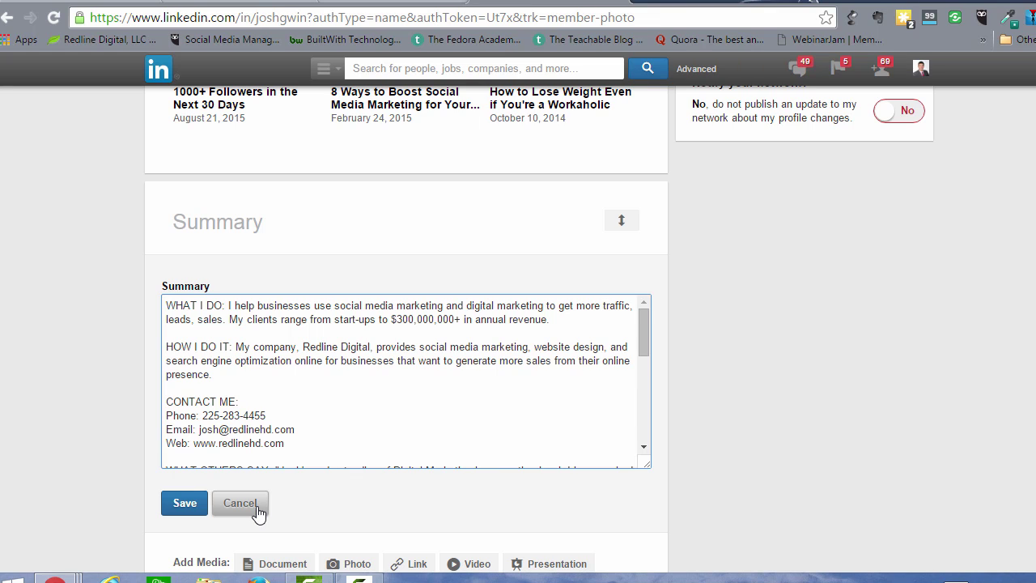
pyautogui.click(255, 509)
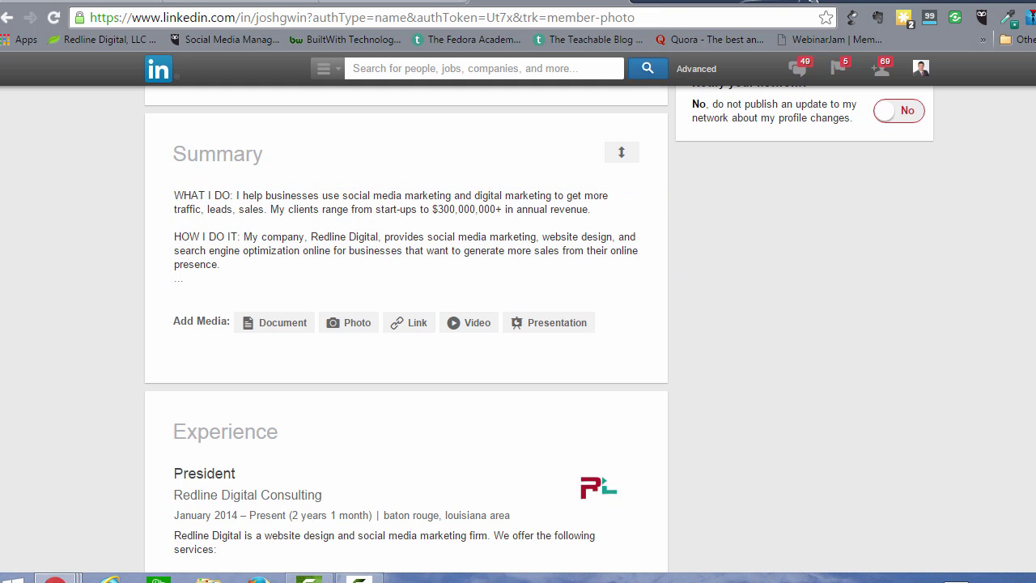
# Open the President position at Redline Digital Consulting, read its description through SPECIALTIES, and close it without saving.
pyautogui.scroll(-3, 406, 329)
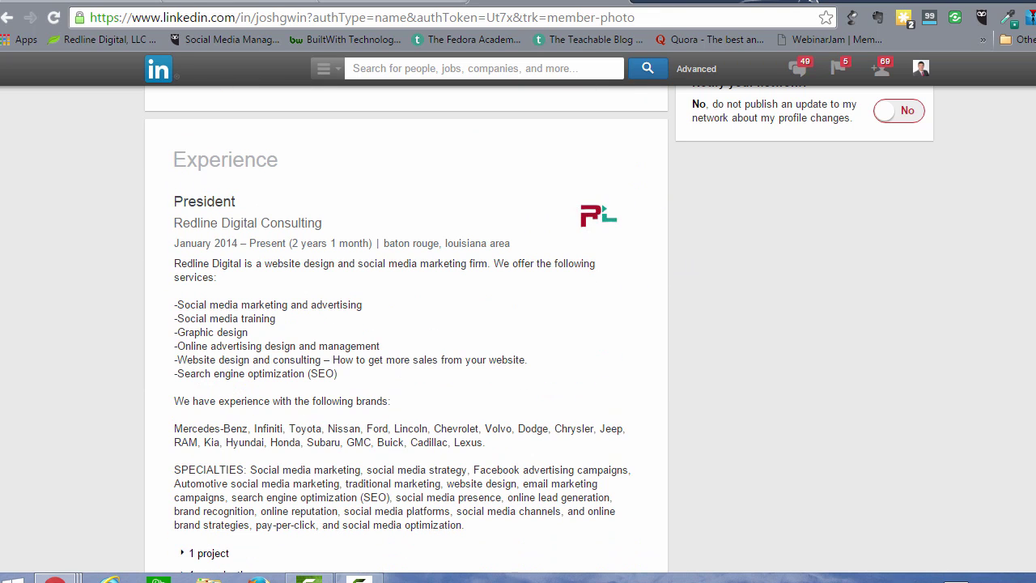
pyautogui.moveTo(209, 162)
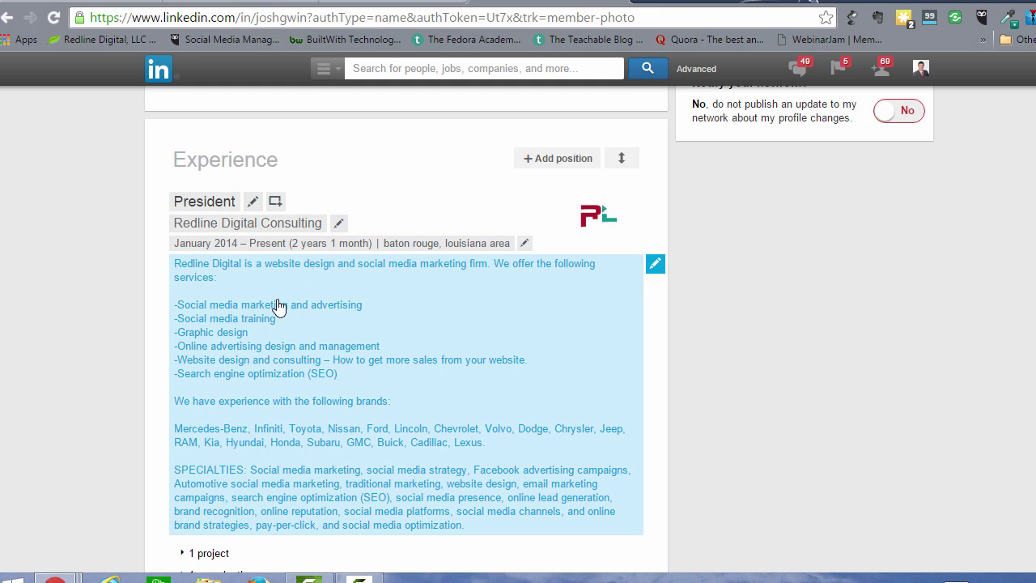
pyautogui.click(338, 243)
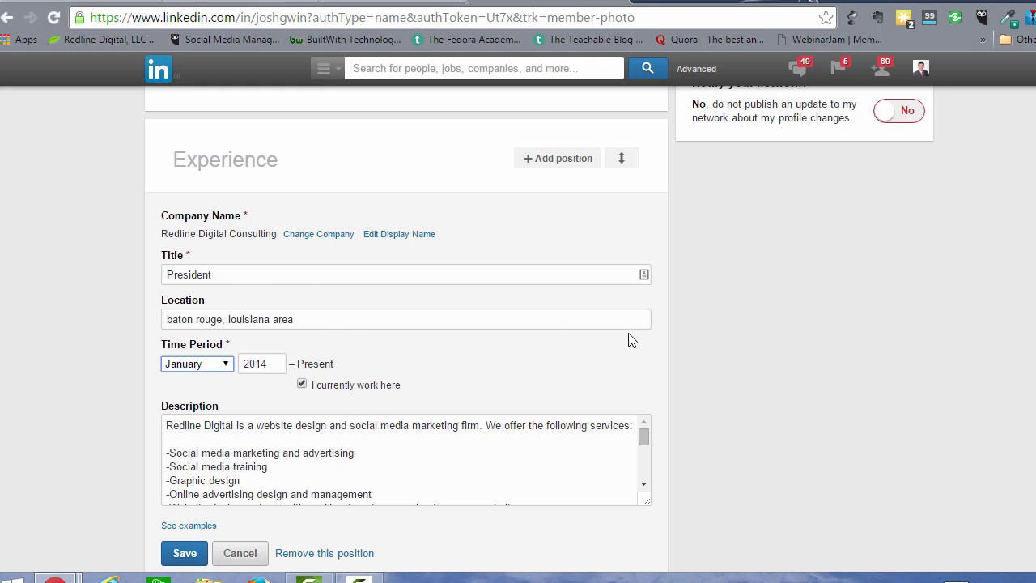
pyautogui.scroll(-2, 533, 179)
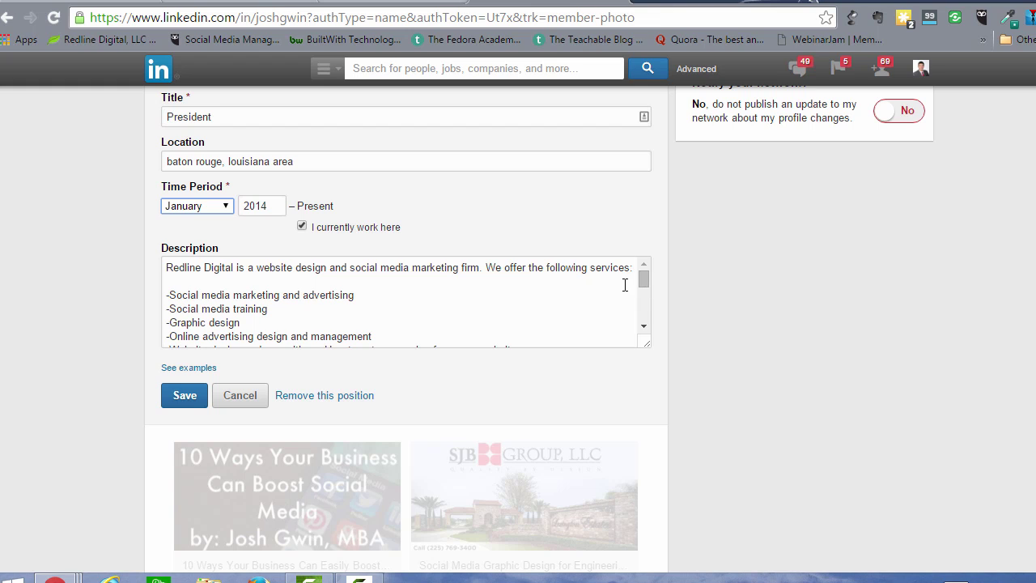
pyautogui.moveTo(641, 283); pyautogui.dragTo(641, 290)
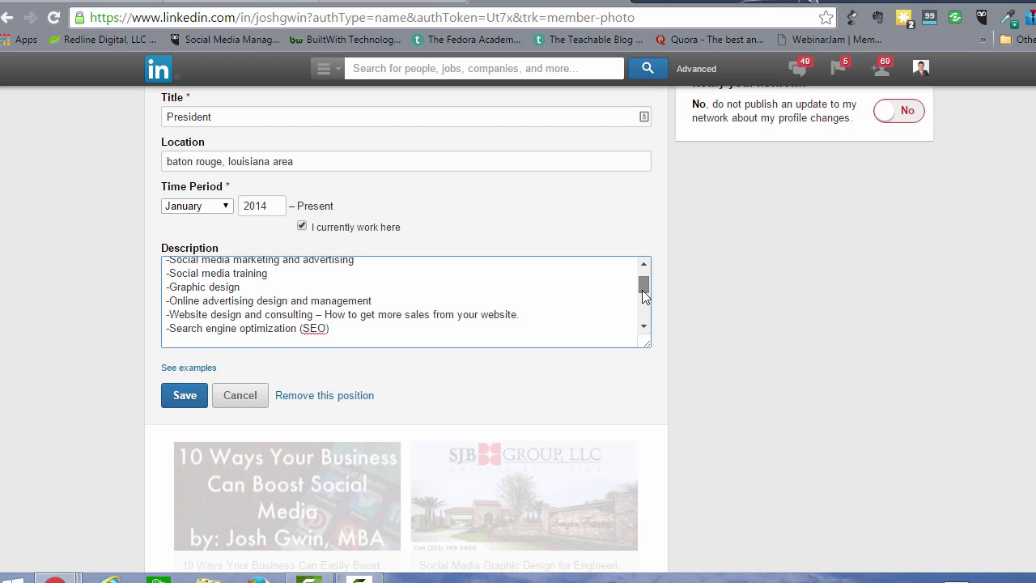
pyautogui.moveTo(642, 289); pyautogui.dragTo(643, 317)
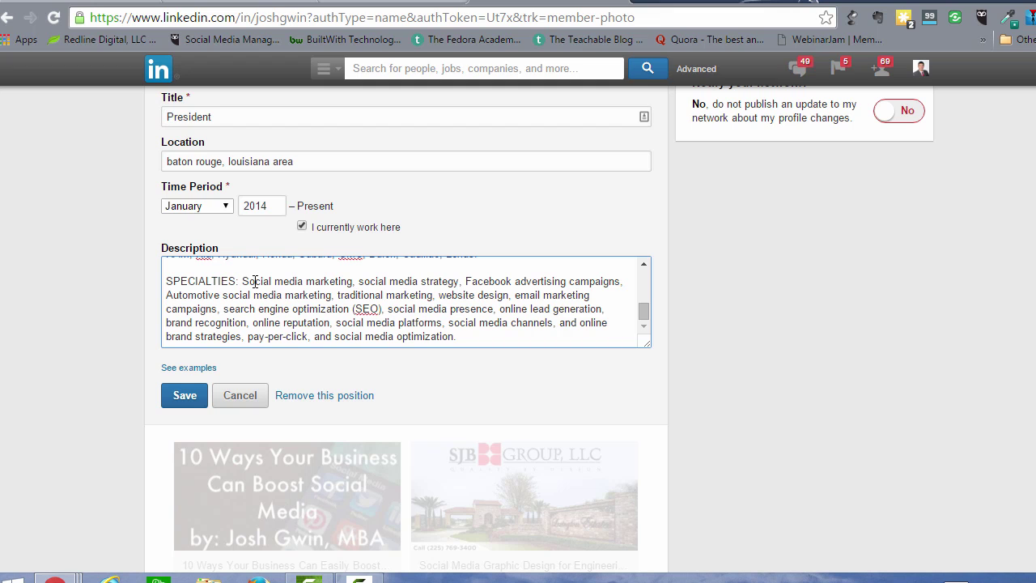
pyautogui.click(225, 402)
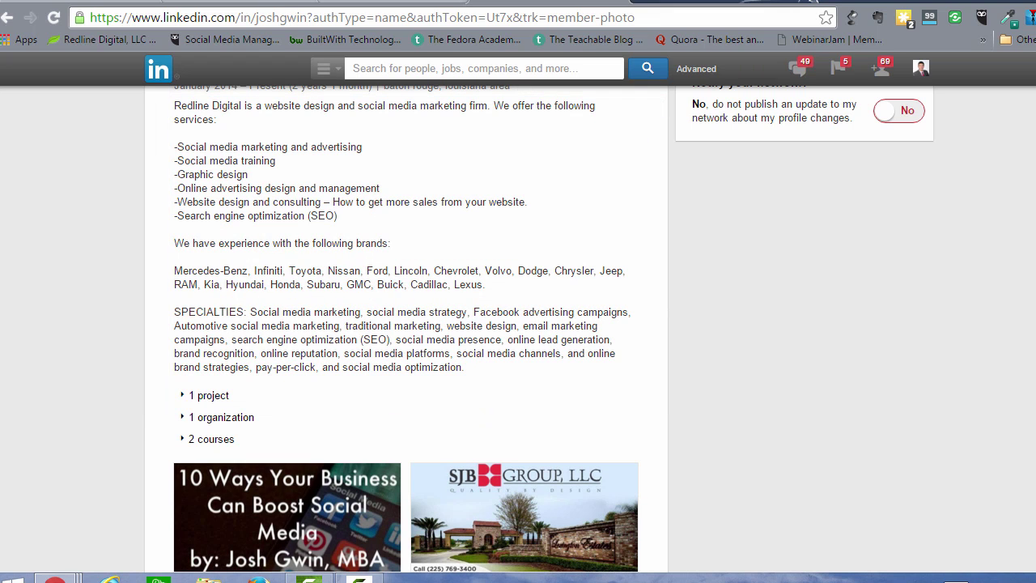
# Open the Director of Marketing position at All Star Automotive Group, read its description of achievements, and close it without saving.
pyautogui.scroll(-8, 405, 324)
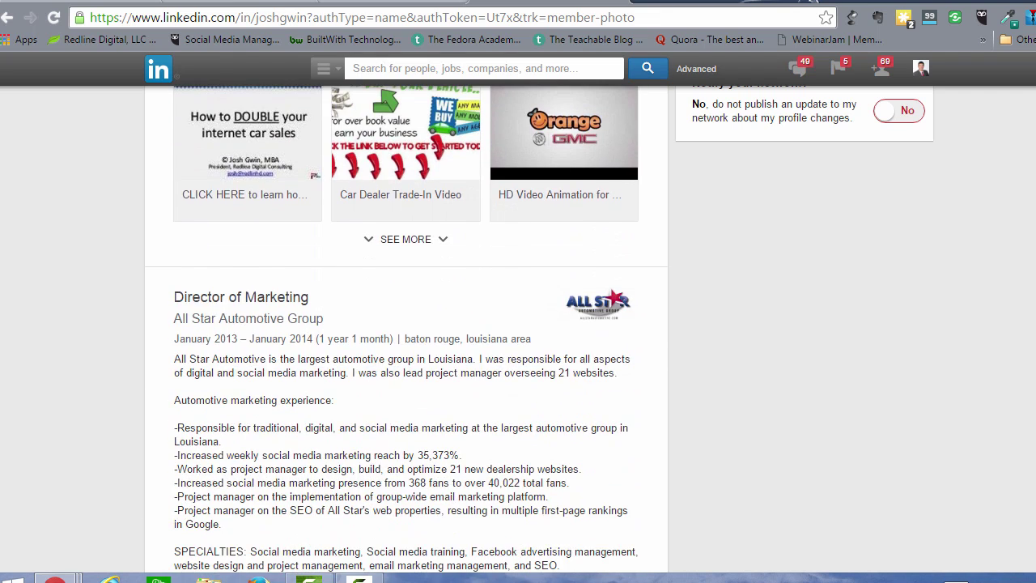
pyautogui.scroll(-1, 404, 324)
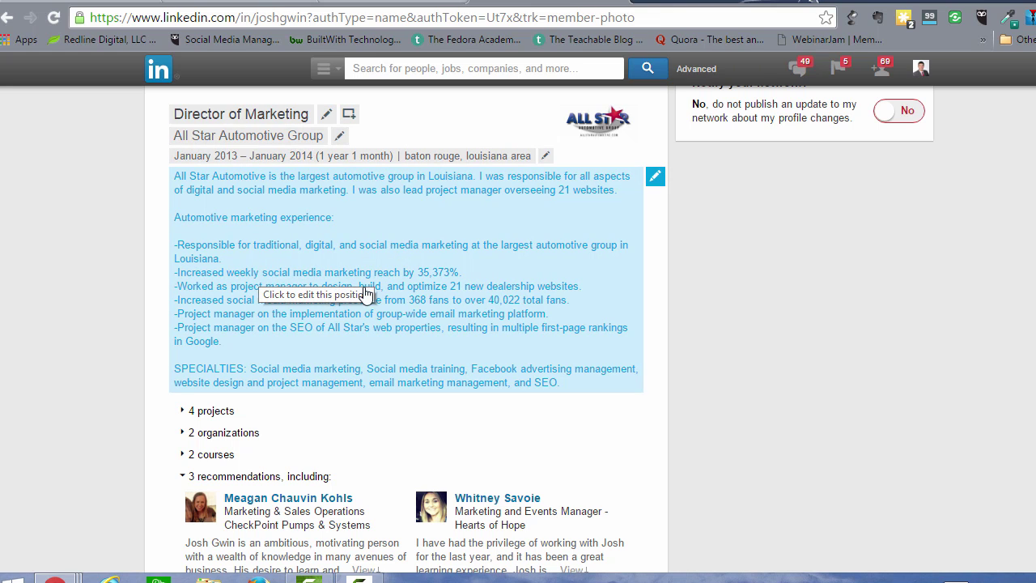
pyautogui.click(425, 284)
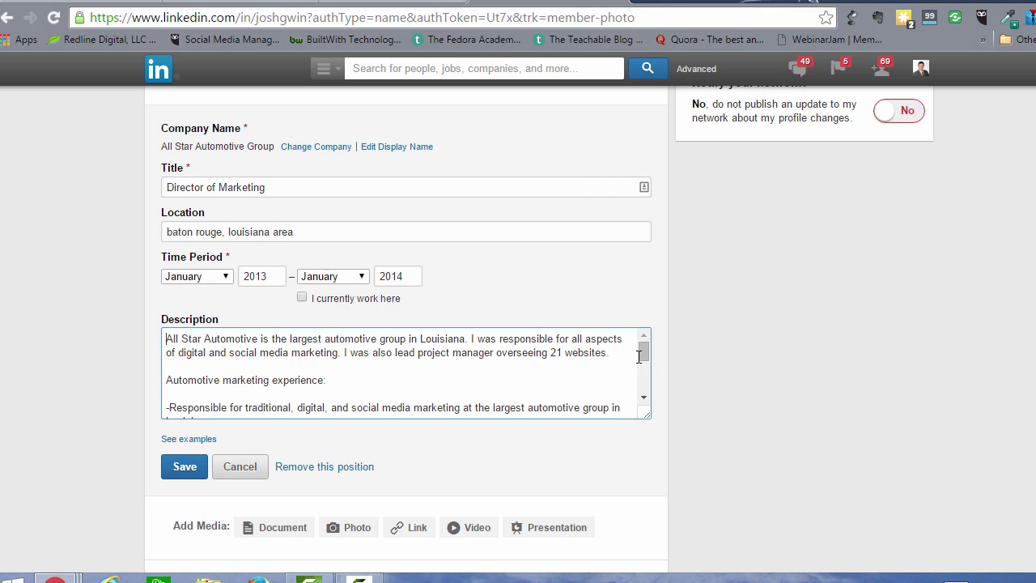
pyautogui.moveTo(640, 355); pyautogui.dragTo(643, 378)
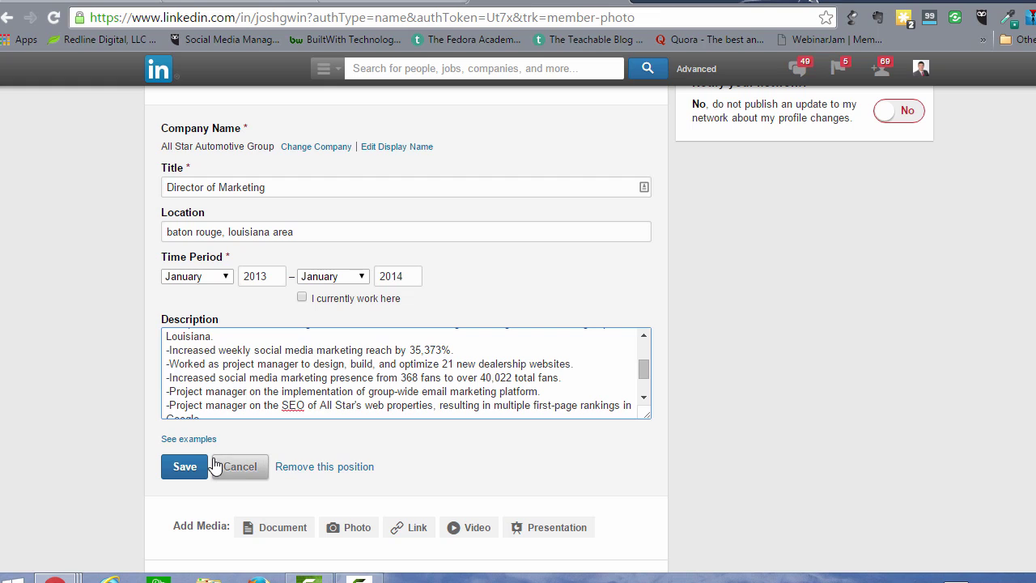
pyautogui.scroll(-2, 648, 373)
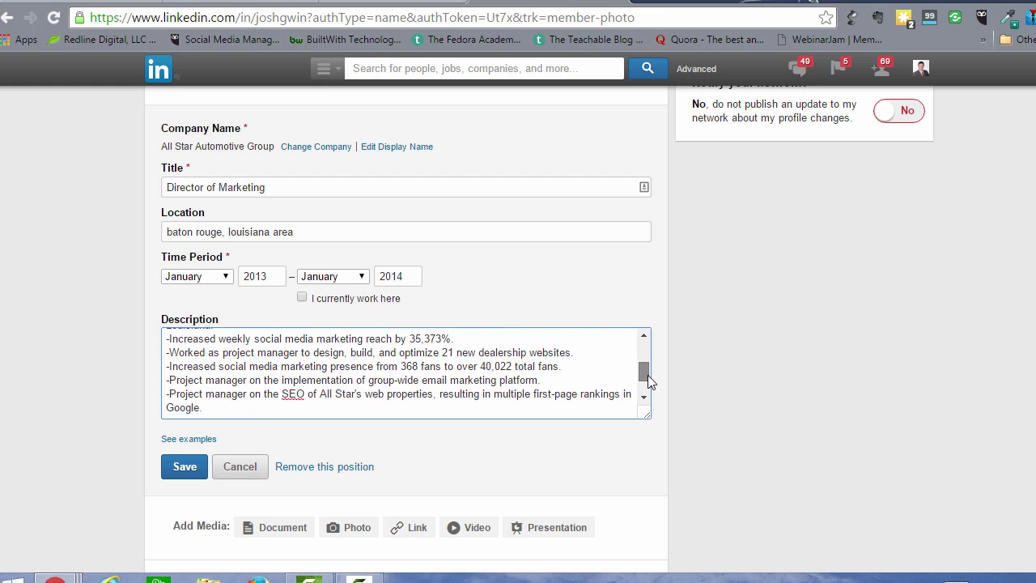
pyautogui.click(227, 472)
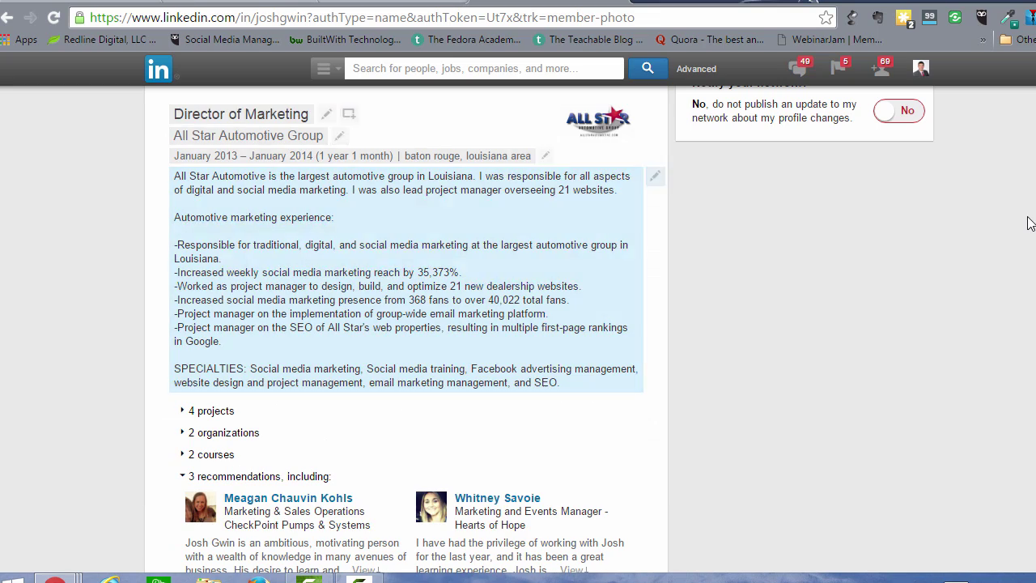
# Review the earlier experience entries from the social media consultancy through Snap Fitness Houma, and return to the profile header.
pyautogui.scroll(-5, 405, 324)
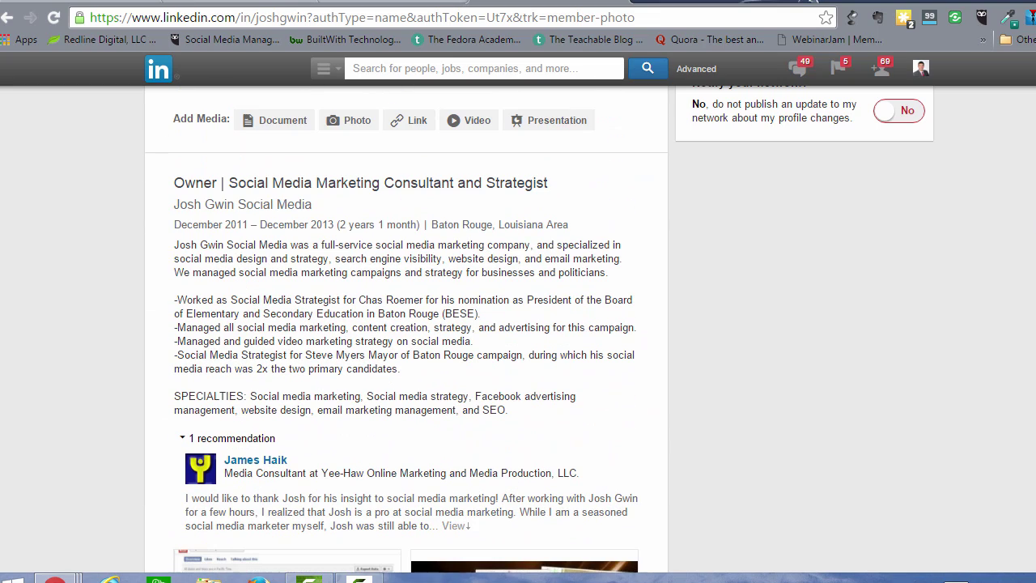
pyautogui.scroll(-5, 405, 324)
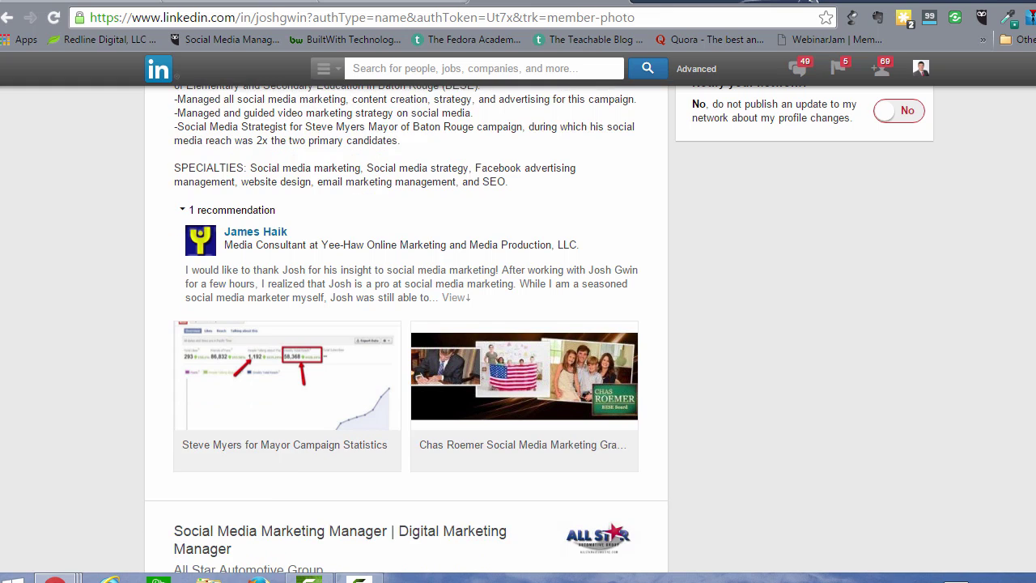
pyautogui.scroll(-5, 404, 324)
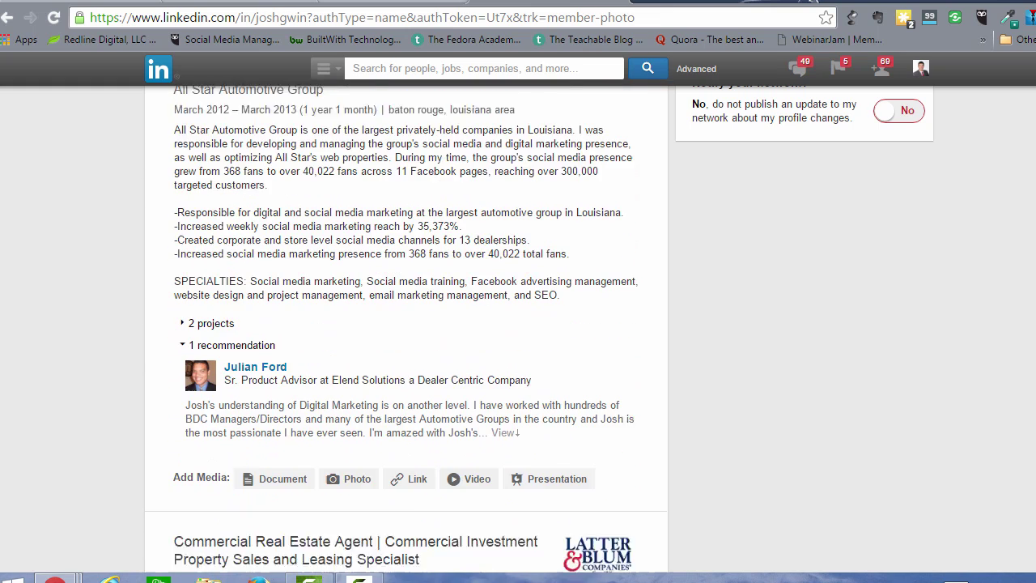
pyautogui.scroll(-2, 405, 324)
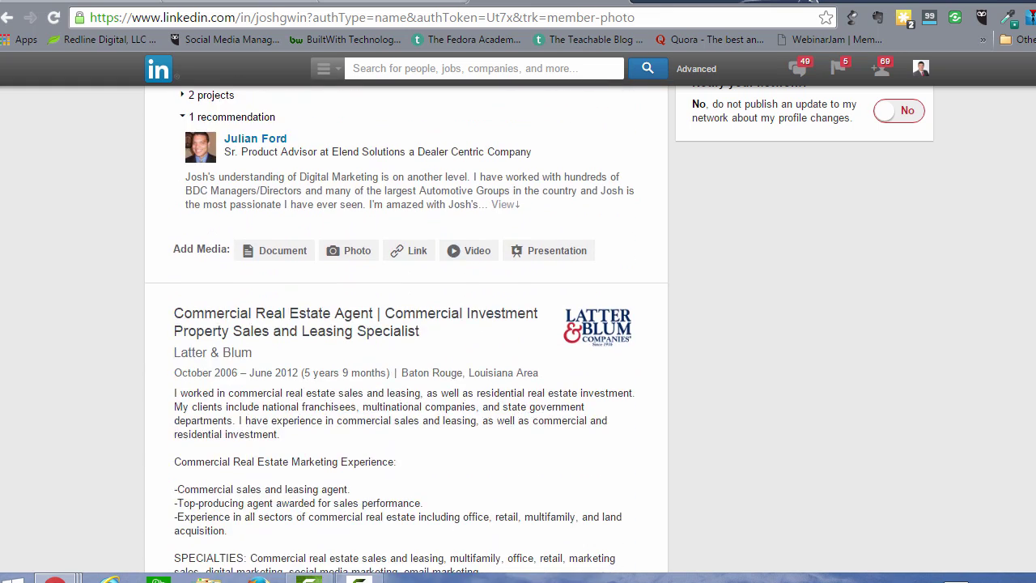
pyautogui.scroll(-8, 404, 324)
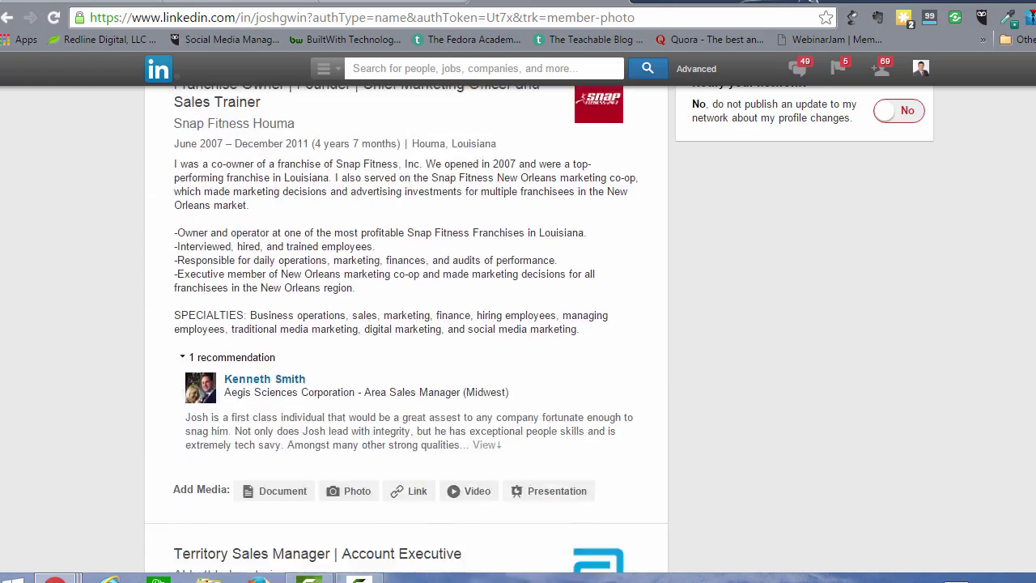
pyautogui.scroll(20, 518, 323)
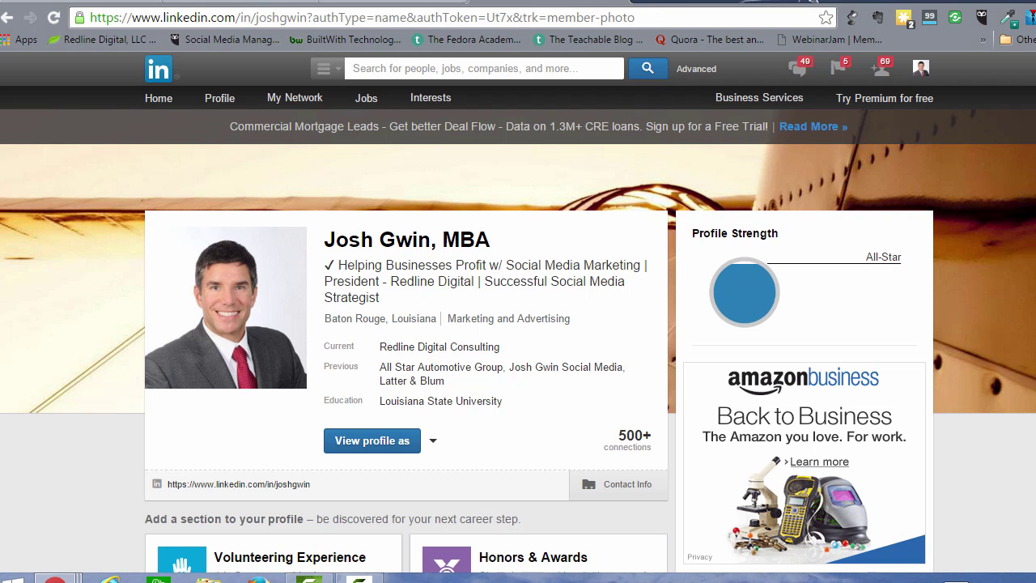
# Open the Add Contacts page and choose Gmail as the provider for importing the address book.
pyautogui.moveTo(291, 95)
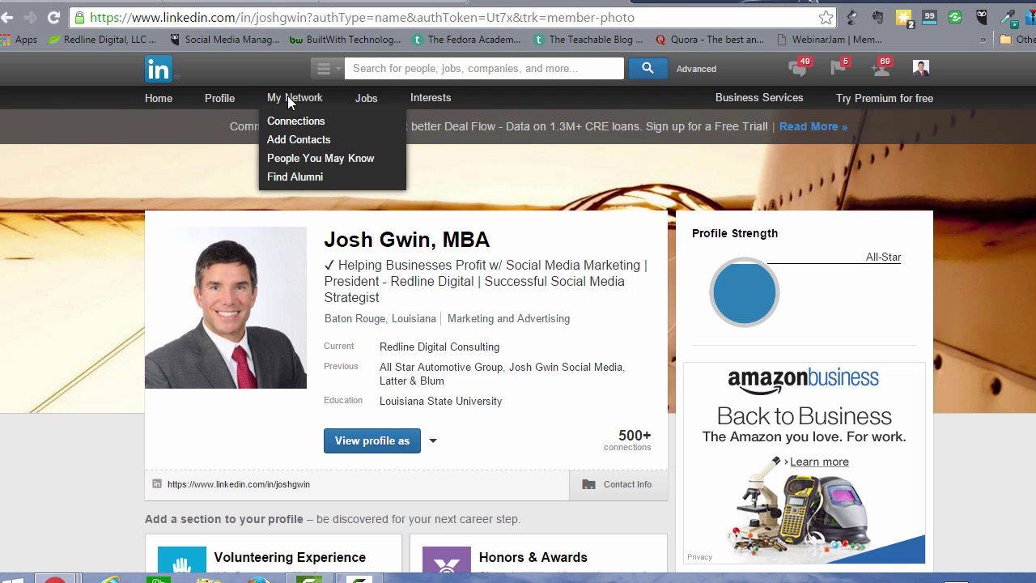
pyautogui.click(311, 142)
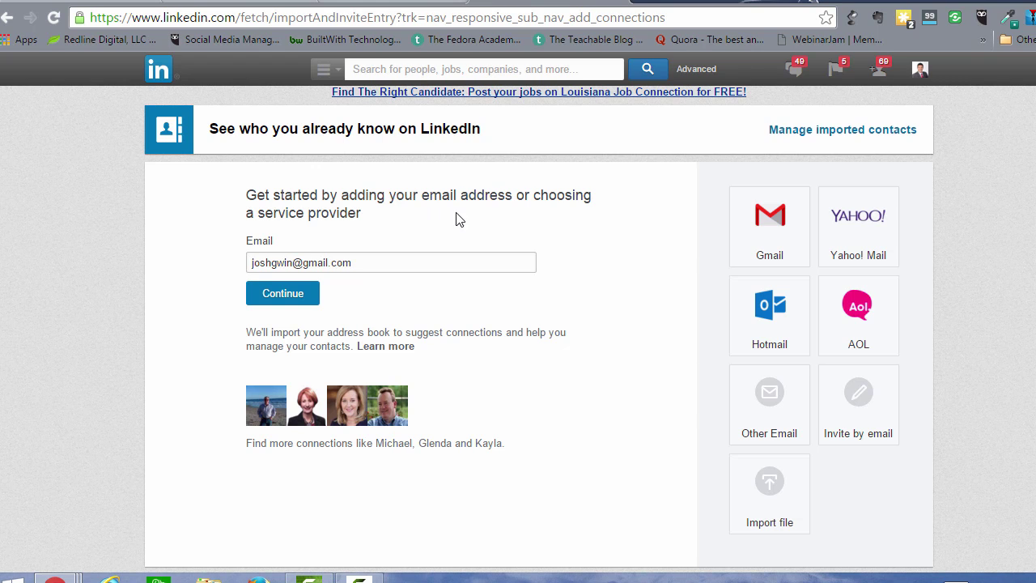
pyautogui.click(826, 237)
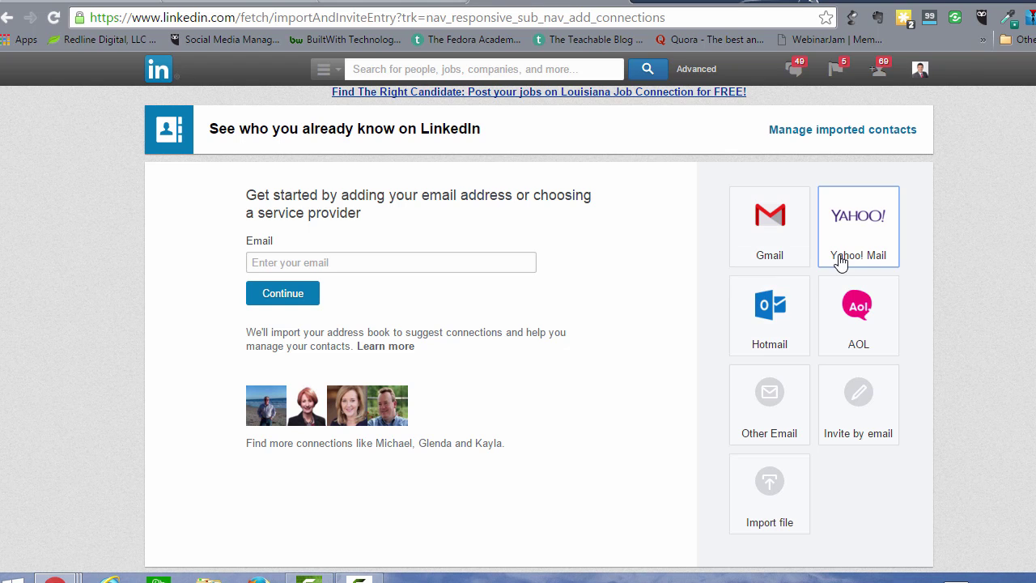
pyautogui.click(785, 249)
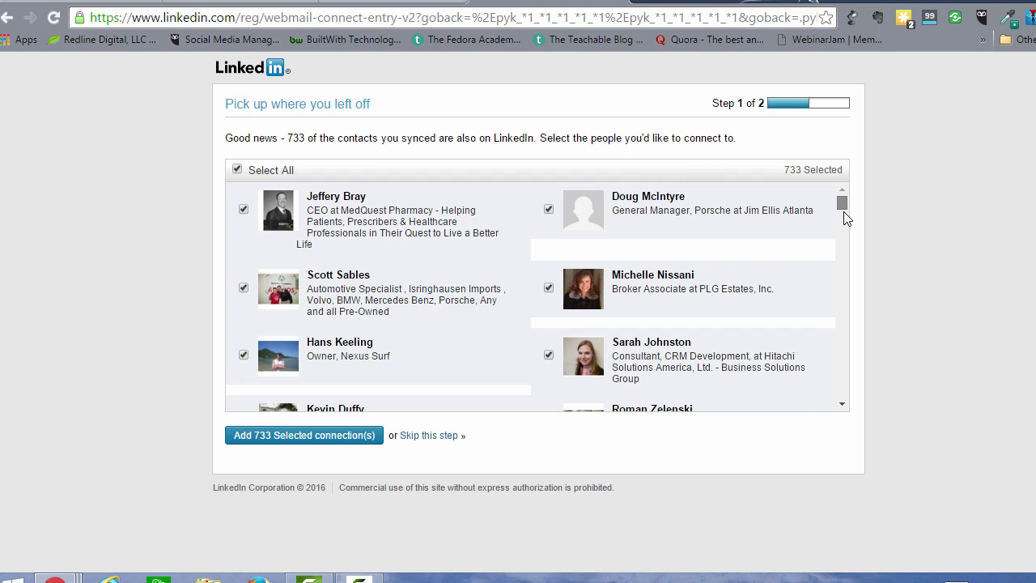
# Look through the synced contacts already on LinkedIn, and skip both the connection and the invitation steps without adding anyone.
pyautogui.moveTo(844, 211); pyautogui.dragTo(843, 300)
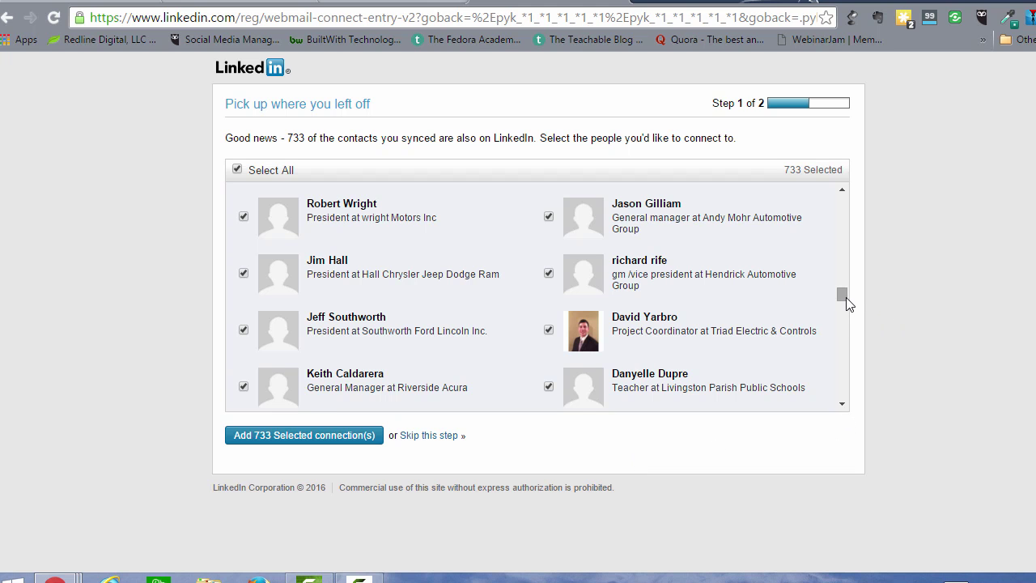
pyautogui.moveTo(843, 297); pyautogui.dragTo(845, 191)
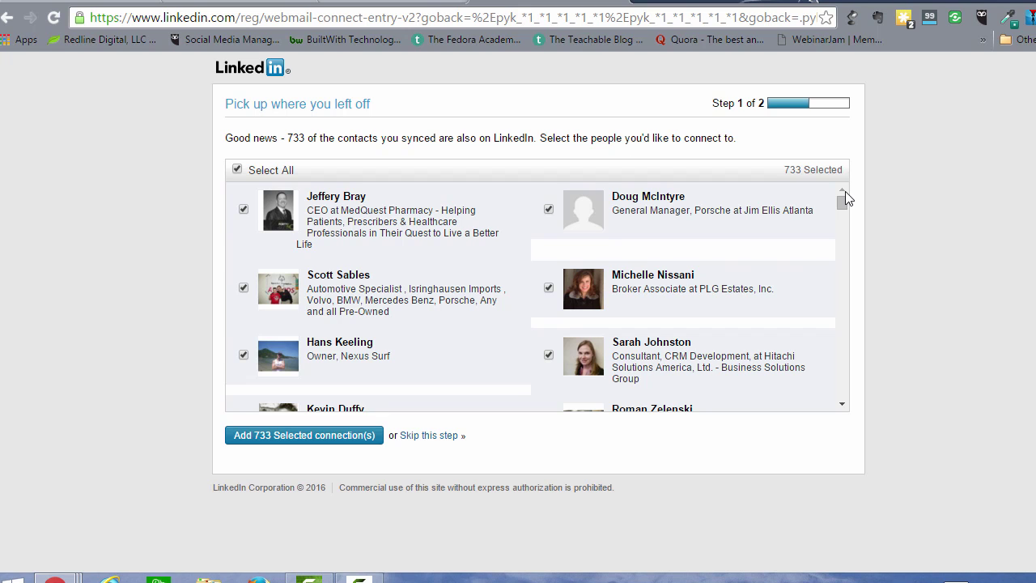
pyautogui.click(437, 442)
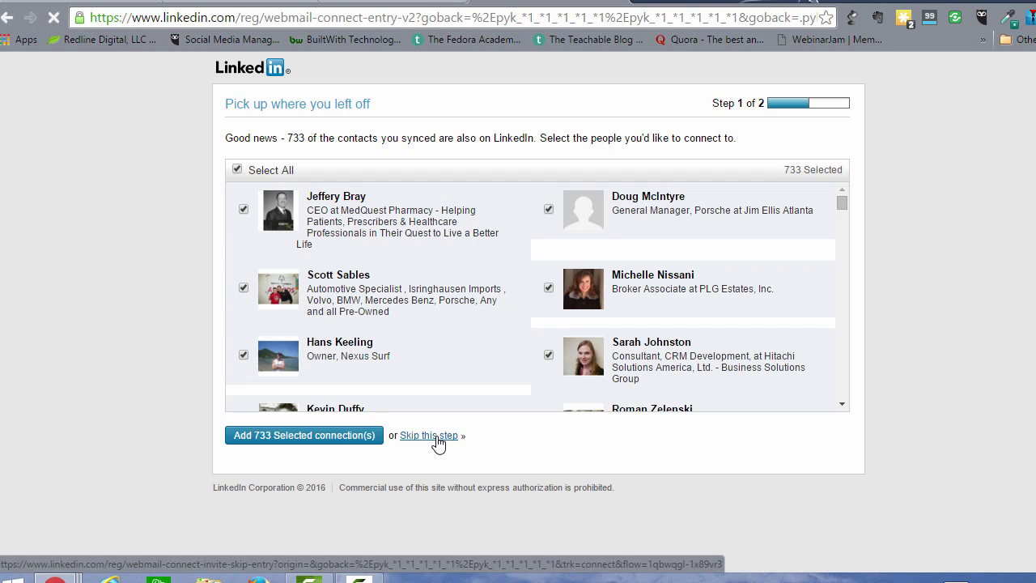
pyautogui.click(430, 437)
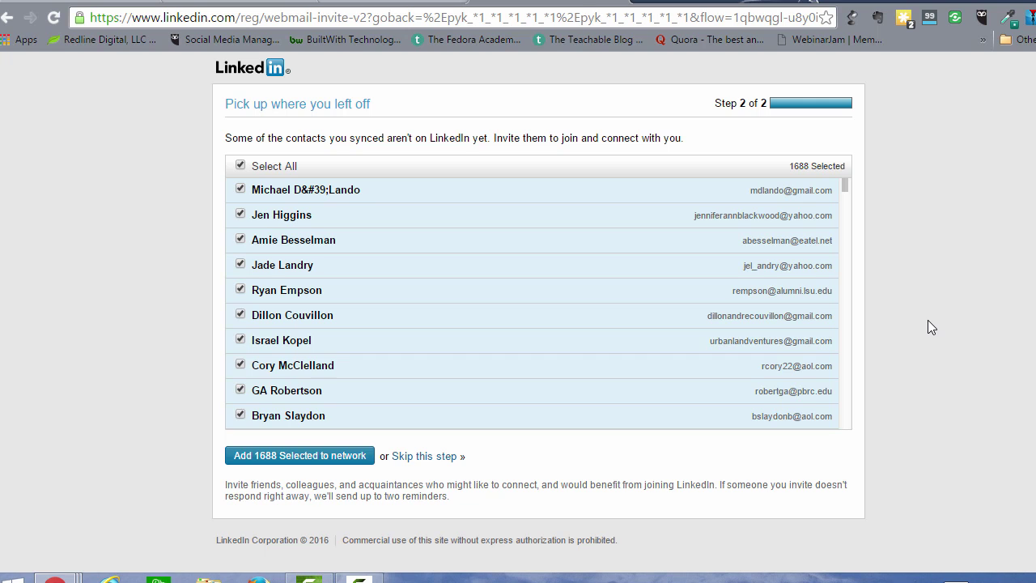
pyautogui.click(423, 461)
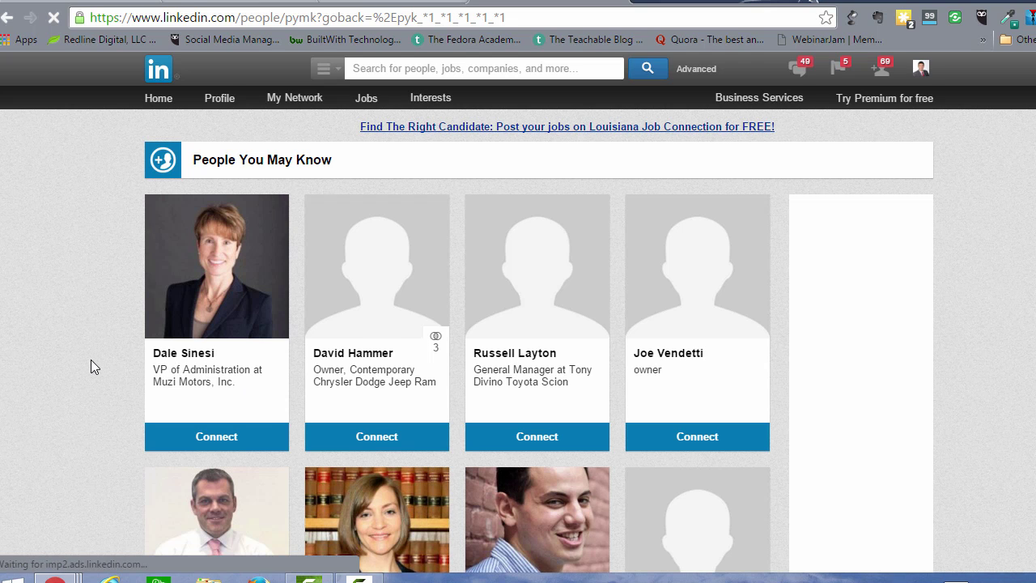
# Browse the People You May Know suggestions with their job titles and shared connections, and return to the start of the list.
pyautogui.scroll(-3, 91, 359)
pyautogui.scroll(-1, 90, 358)
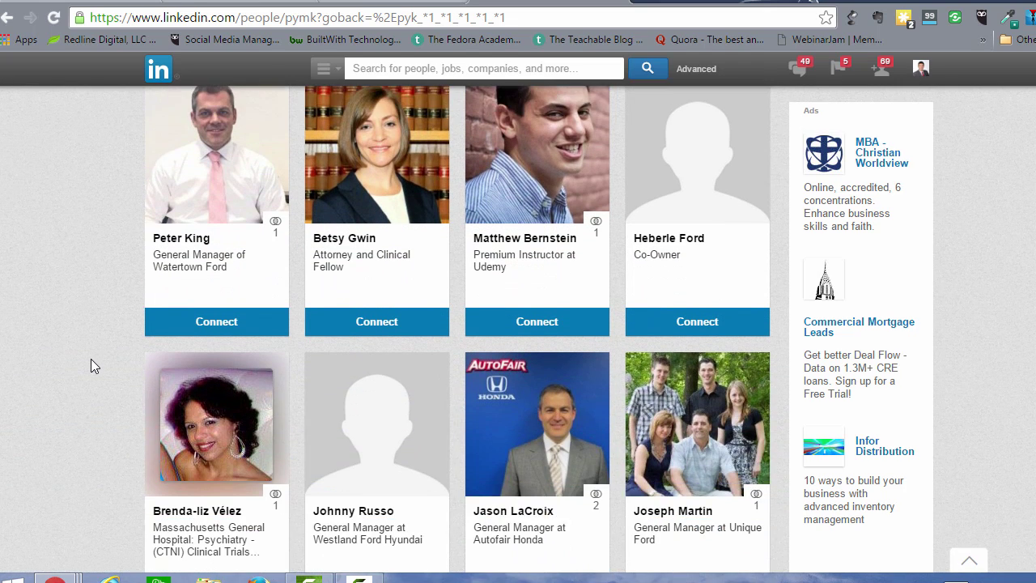
pyautogui.scroll(-2, 90, 358)
pyautogui.scroll(-1, 90, 364)
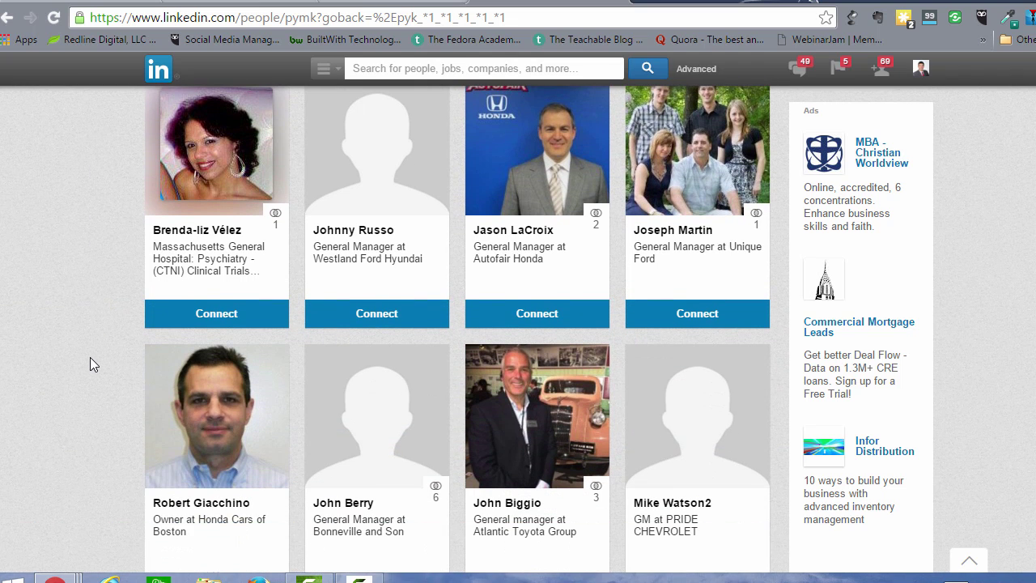
pyautogui.scroll(-4, 90, 365)
pyautogui.scroll(-2, 90, 364)
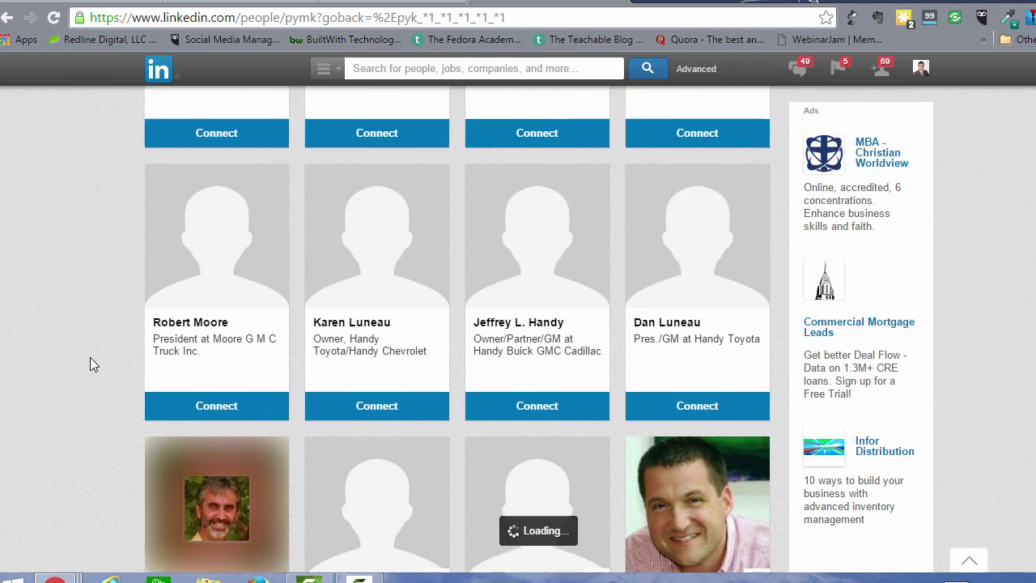
pyautogui.scroll(-2, 90, 364)
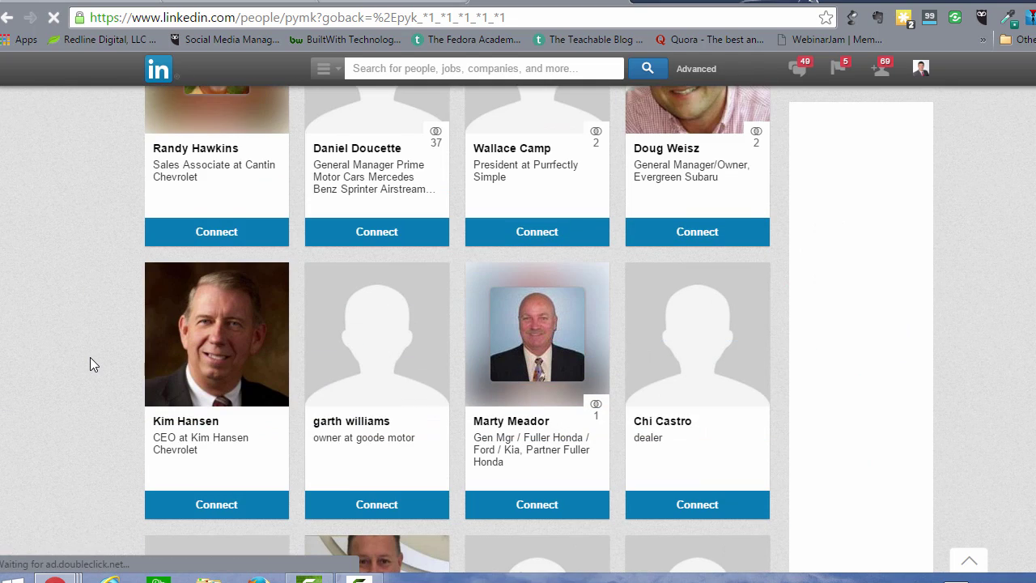
pyautogui.scroll(-2, 90, 365)
pyautogui.scroll(-2, 90, 364)
pyautogui.scroll(-5, 89, 357)
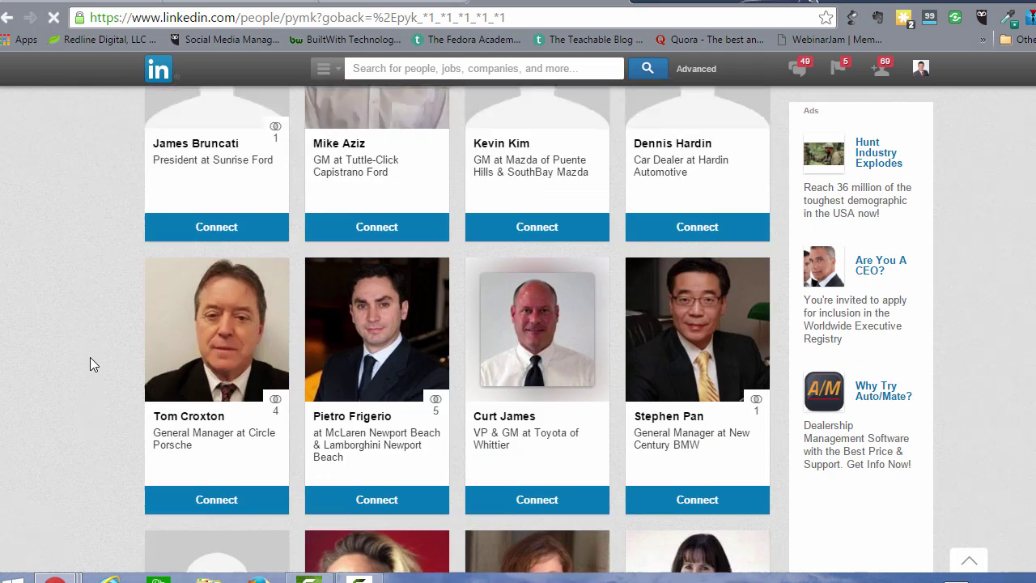
pyautogui.scroll(12, 90, 364)
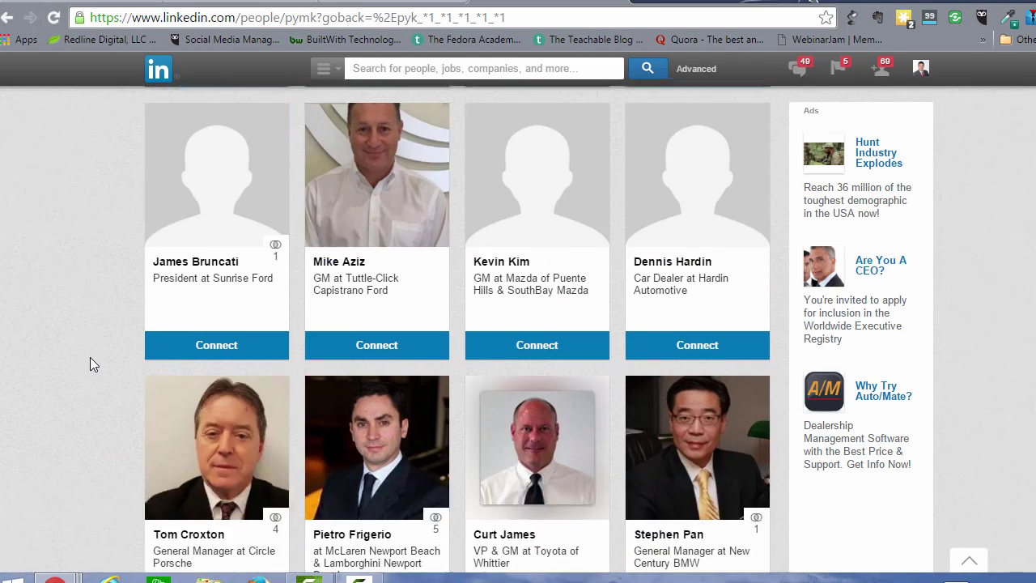
pyautogui.scroll(5, 90, 364)
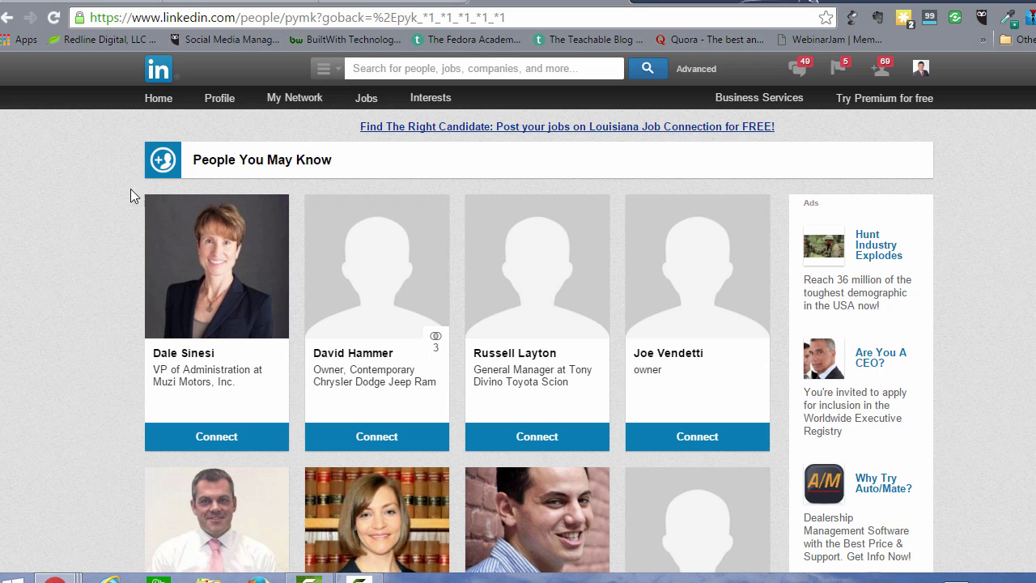
# Open Who's Viewed Your Profile, inspect the Dec 27 – Jan 2 and Jan 3 – Jan 9 weeks, and check the profile-view ranking.
pyautogui.moveTo(220, 98)
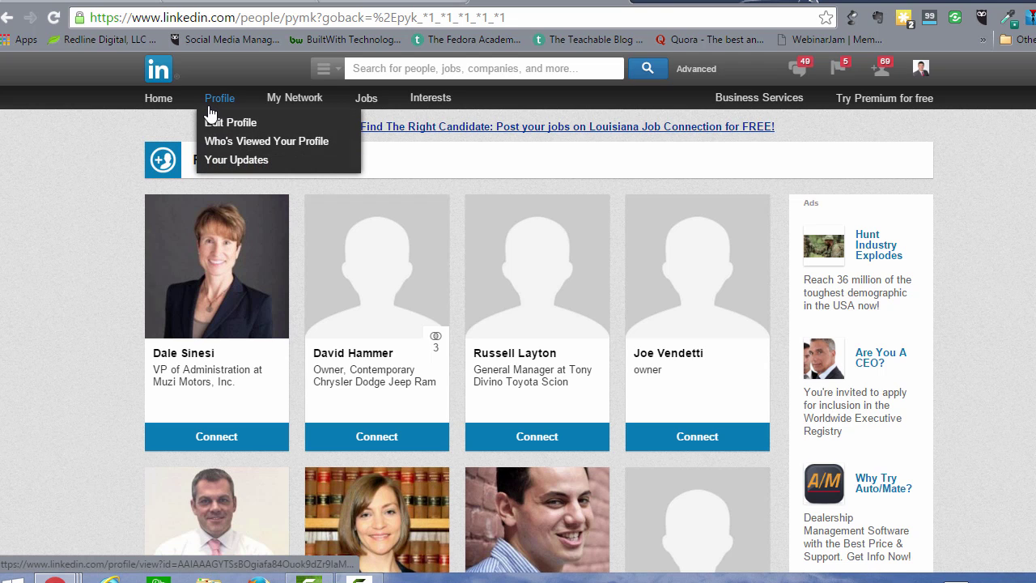
pyautogui.click(241, 149)
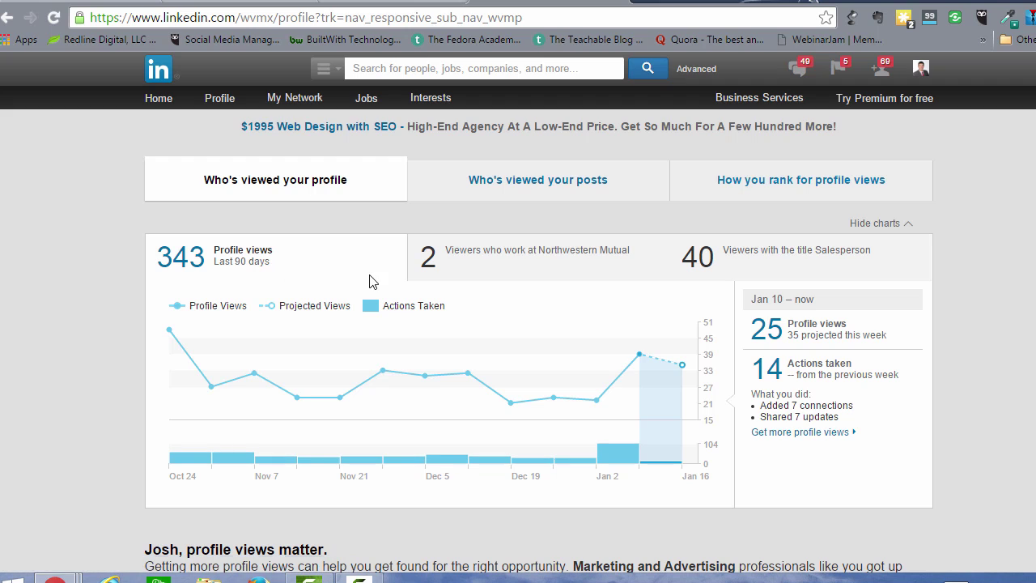
pyautogui.moveTo(550, 384)
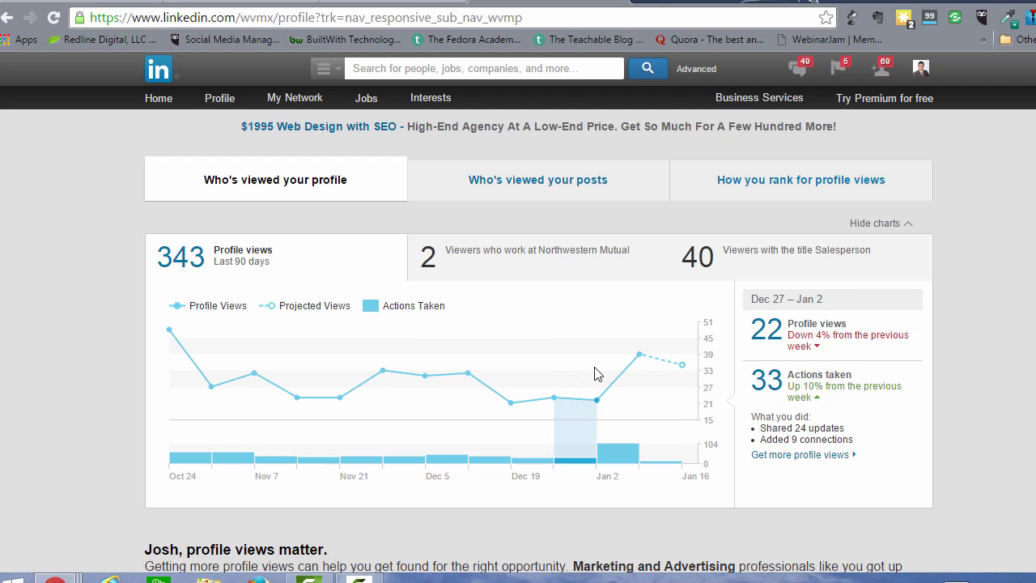
pyautogui.moveTo(637, 361)
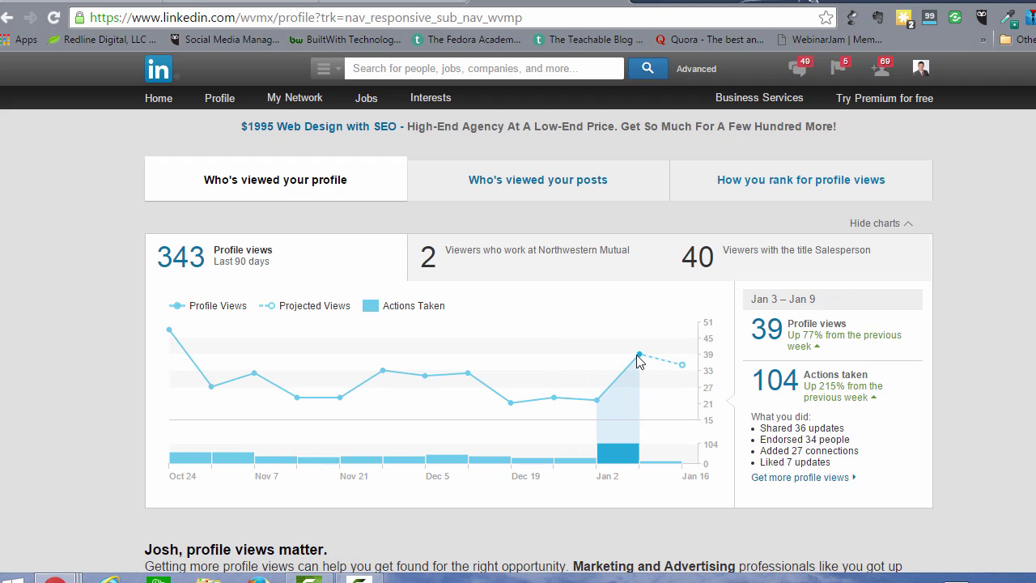
pyautogui.click(806, 192)
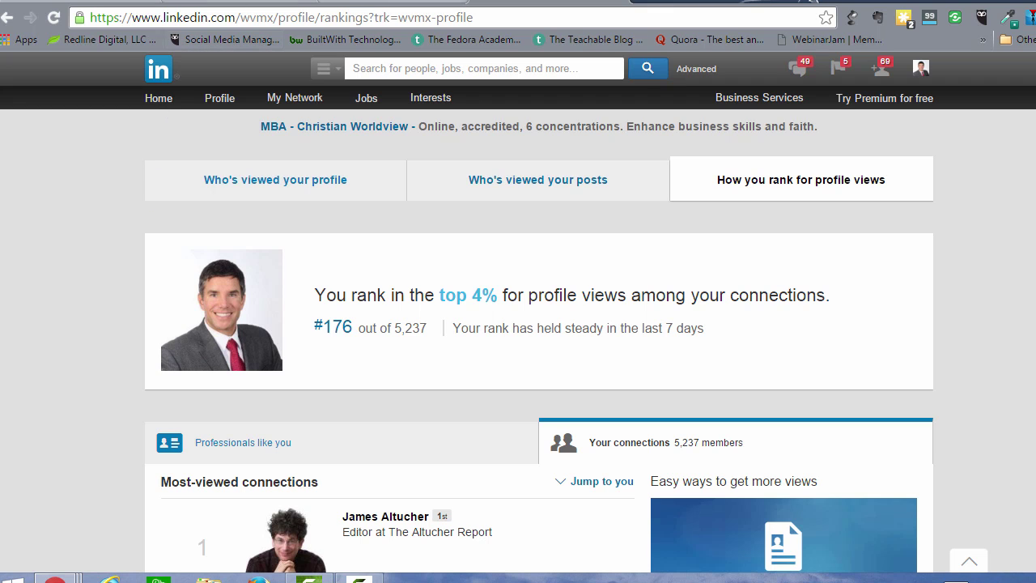
# Switch to the LinkedIn for Business Blueprint course page and read its sales text through the How to get started section.
pyautogui.click(251, 3)
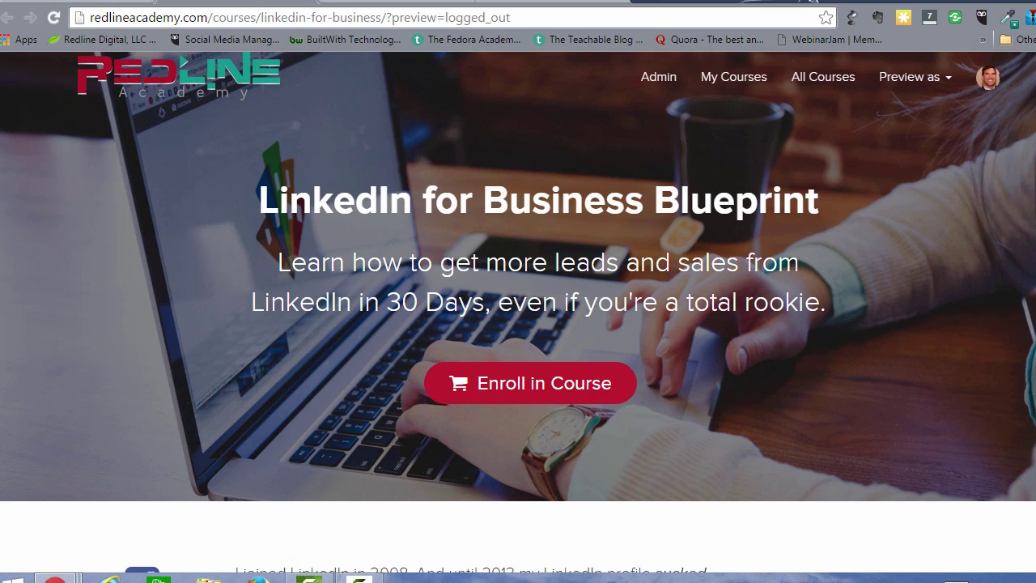
pyautogui.scroll(-3, 517, 313)
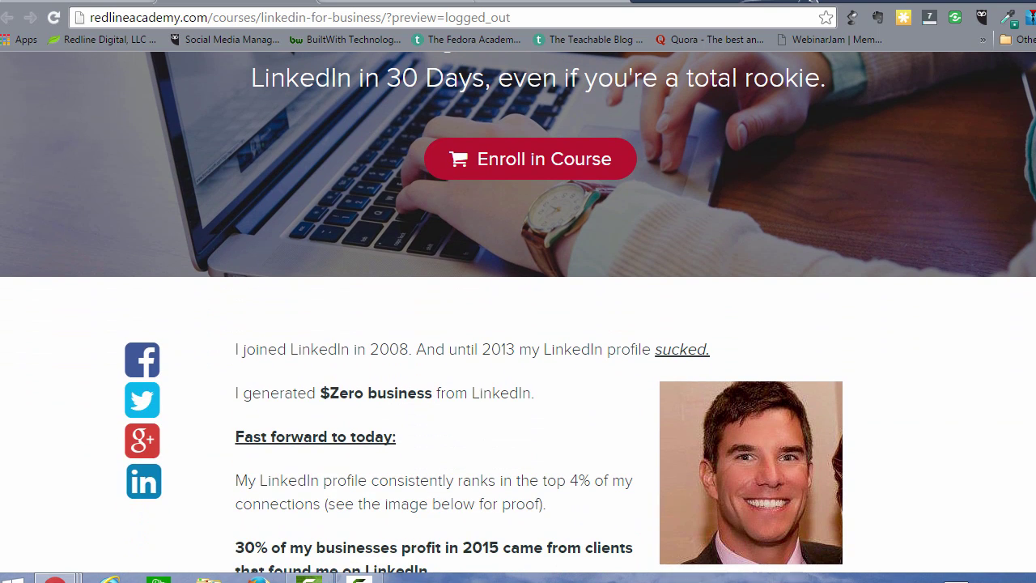
pyautogui.scroll(-3, 518, 312)
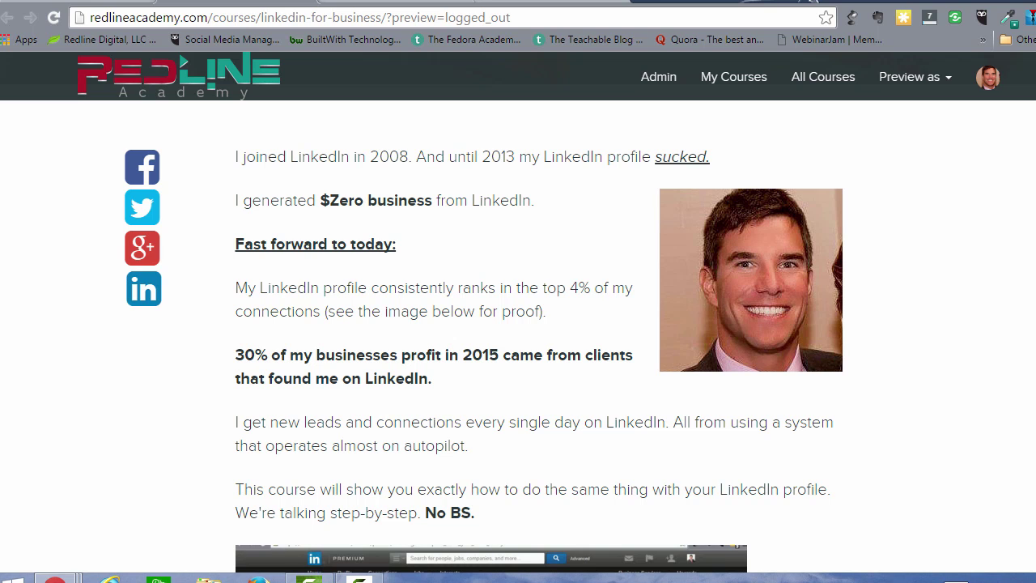
pyautogui.scroll(-4, 518, 340)
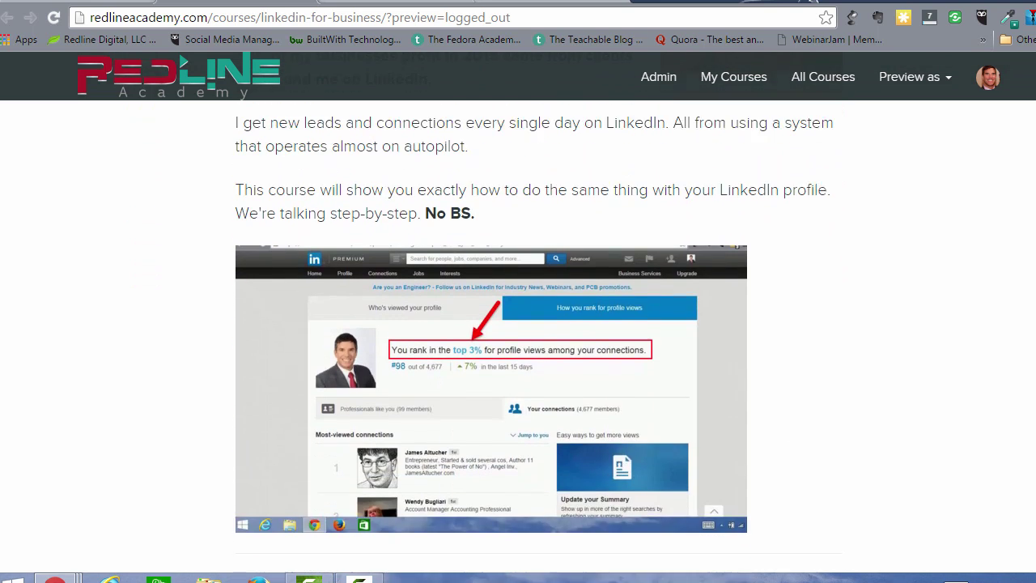
pyautogui.scroll(-1, 492, 232)
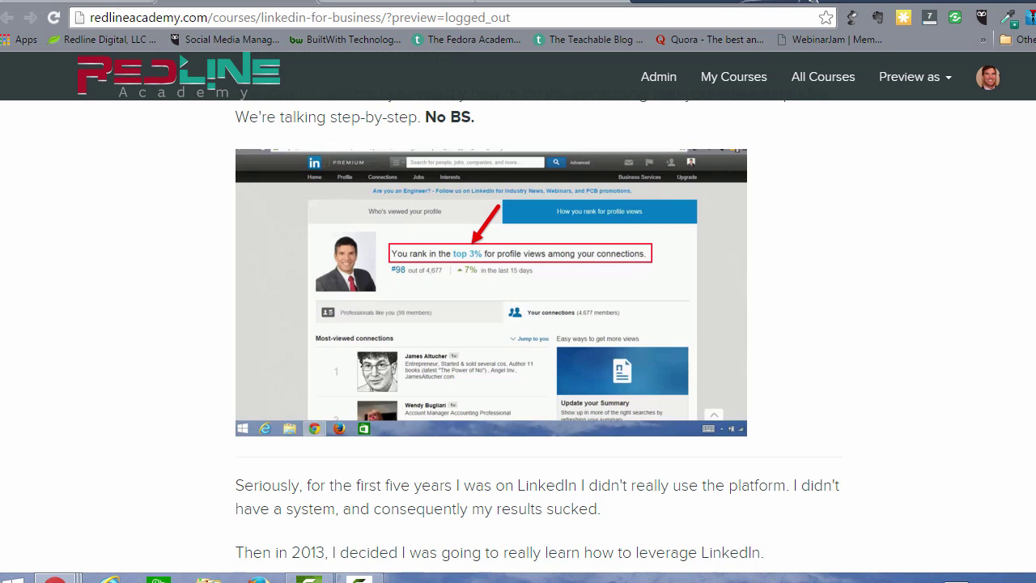
pyautogui.scroll(-4, 537, 337)
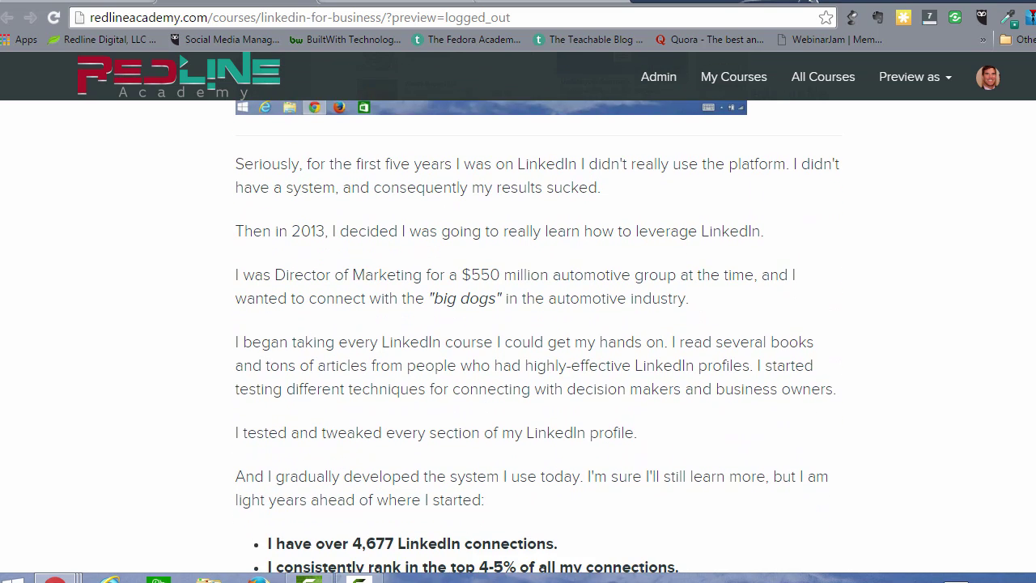
pyautogui.scroll(-6, 537, 336)
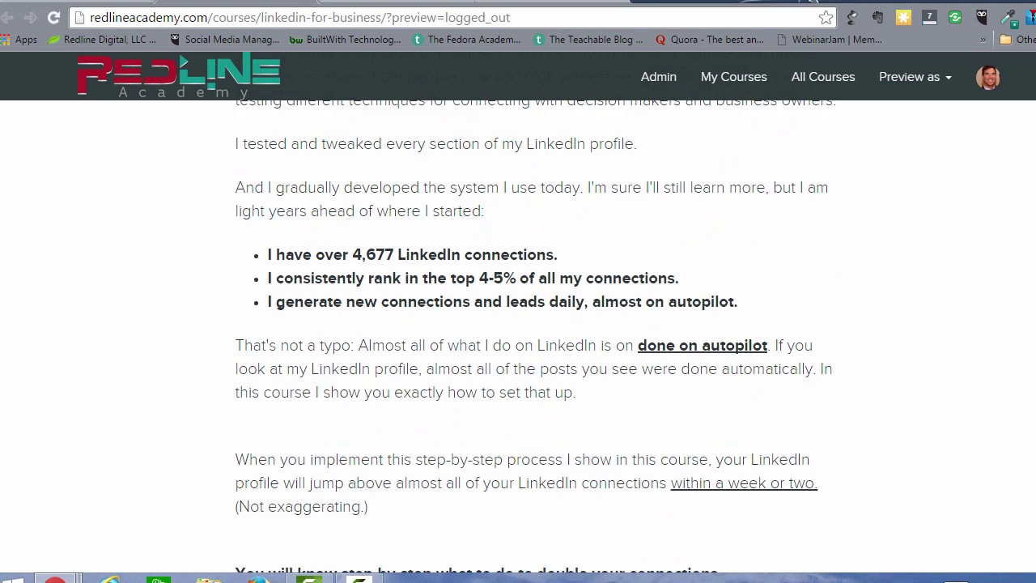
pyautogui.scroll(-4, 537, 336)
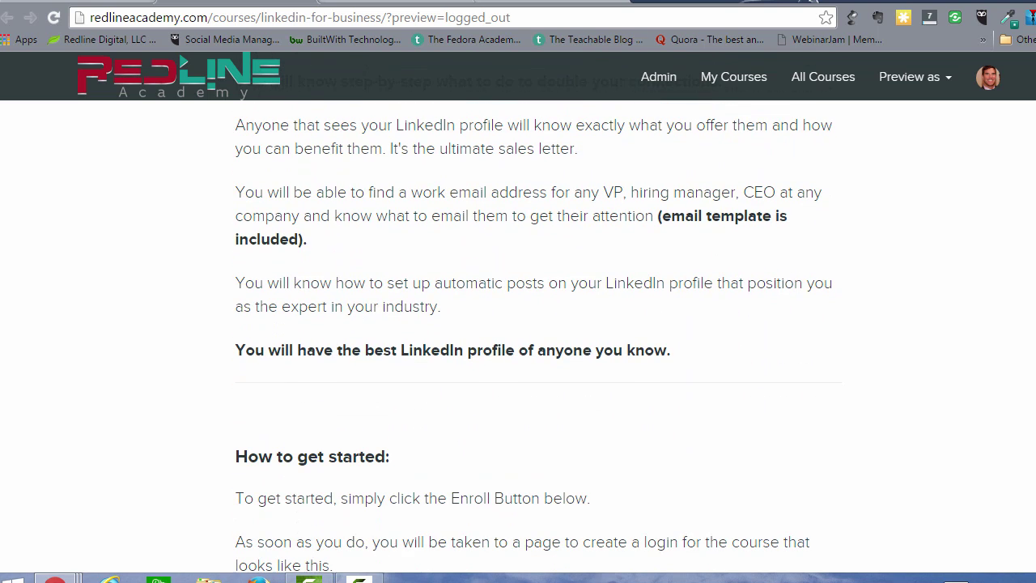
pyautogui.scroll(-7, 538, 337)
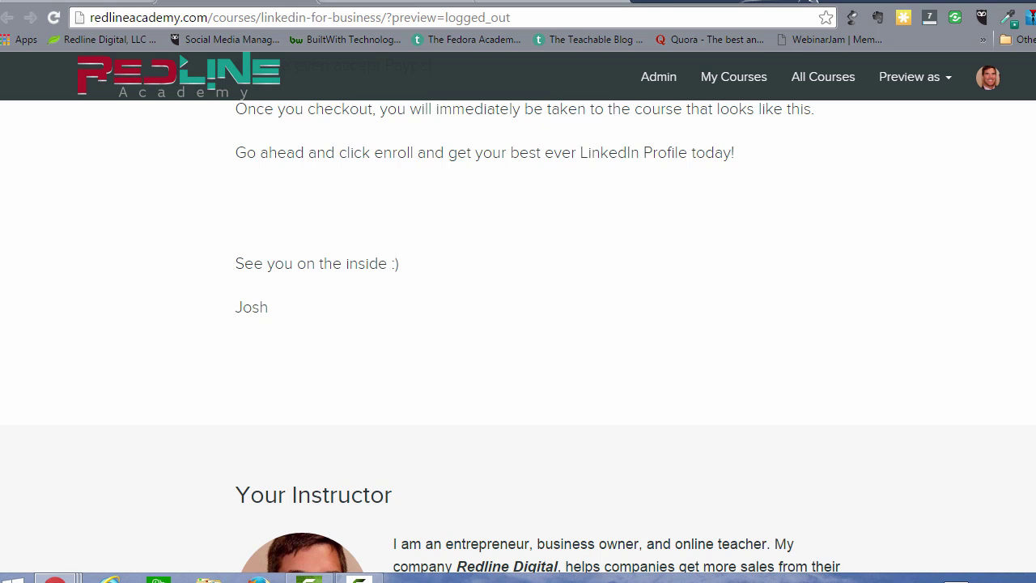
# Read the student testimonials on the course page, from "3x5 STARS - I Should Explain!" through "Brilliant Course".
pyautogui.scroll(-8, 538, 336)
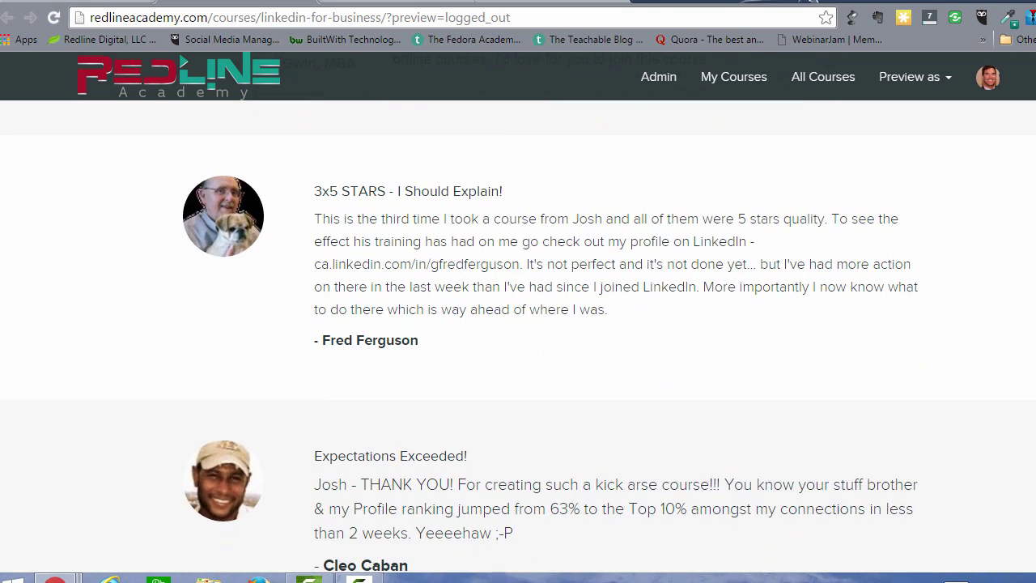
pyautogui.scroll(-2, 537, 336)
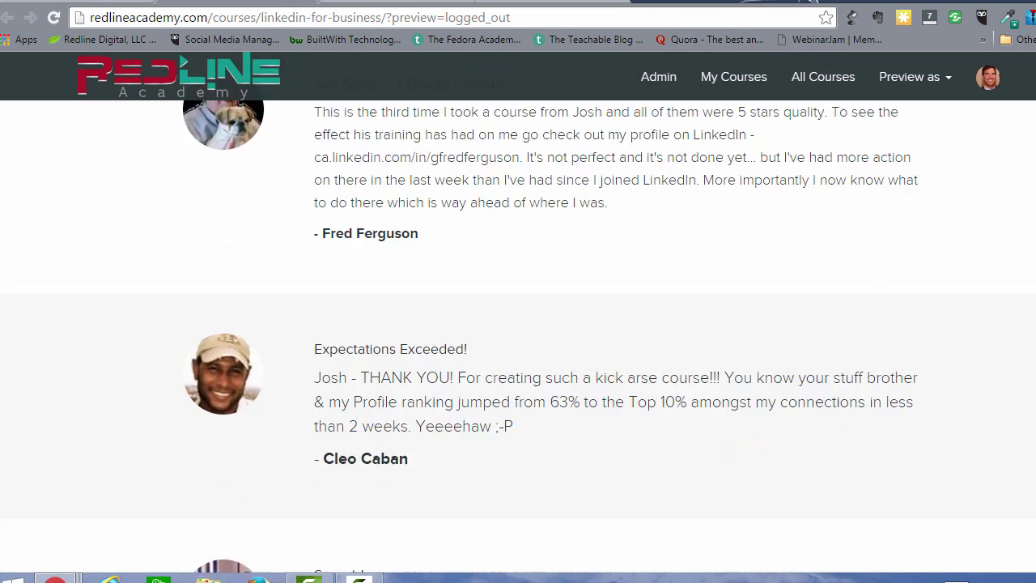
pyautogui.scroll(-1, 537, 337)
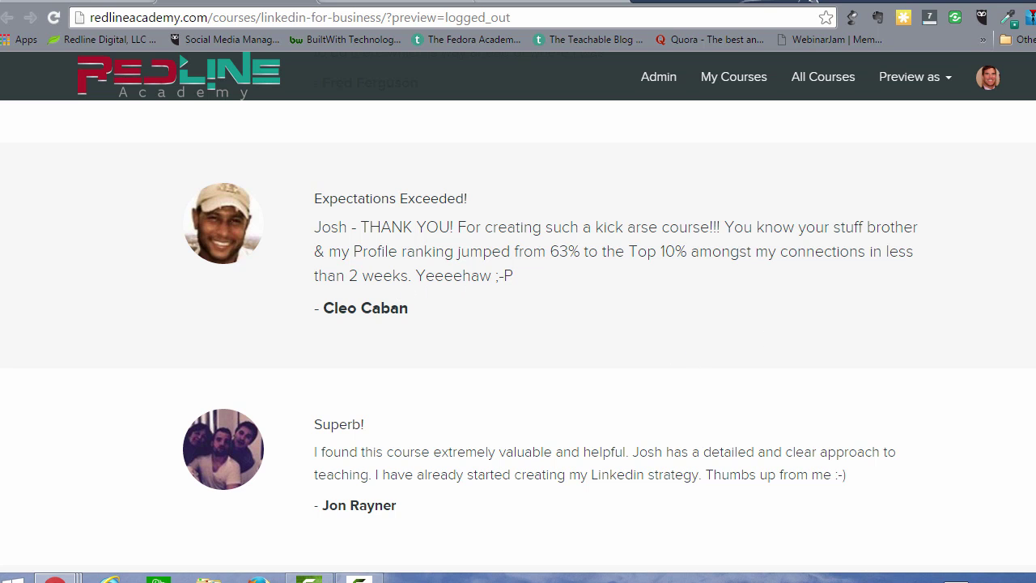
pyautogui.scroll(3, 518, 323)
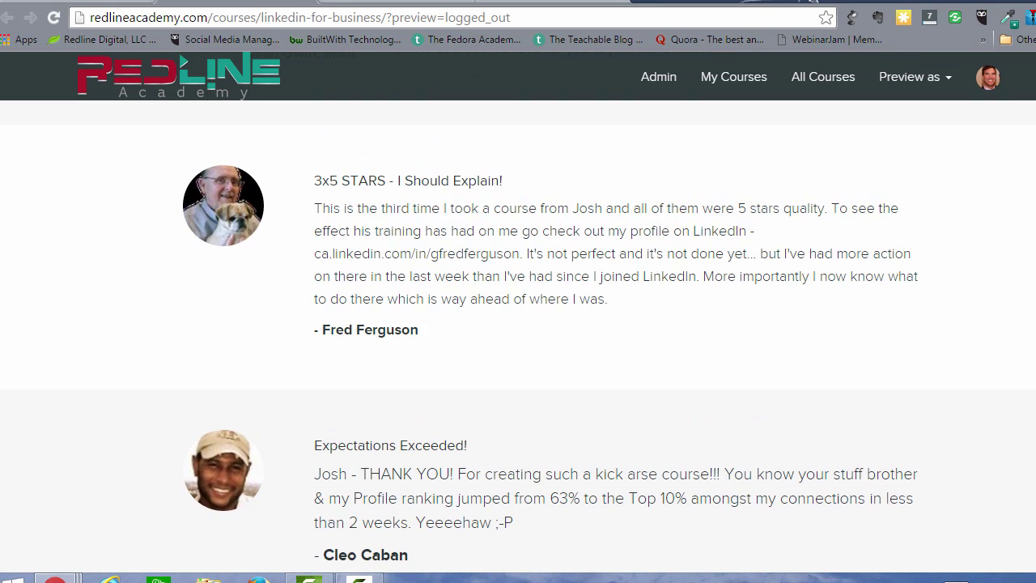
pyautogui.scroll(-5, 518, 323)
pyautogui.scroll(-2, 518, 324)
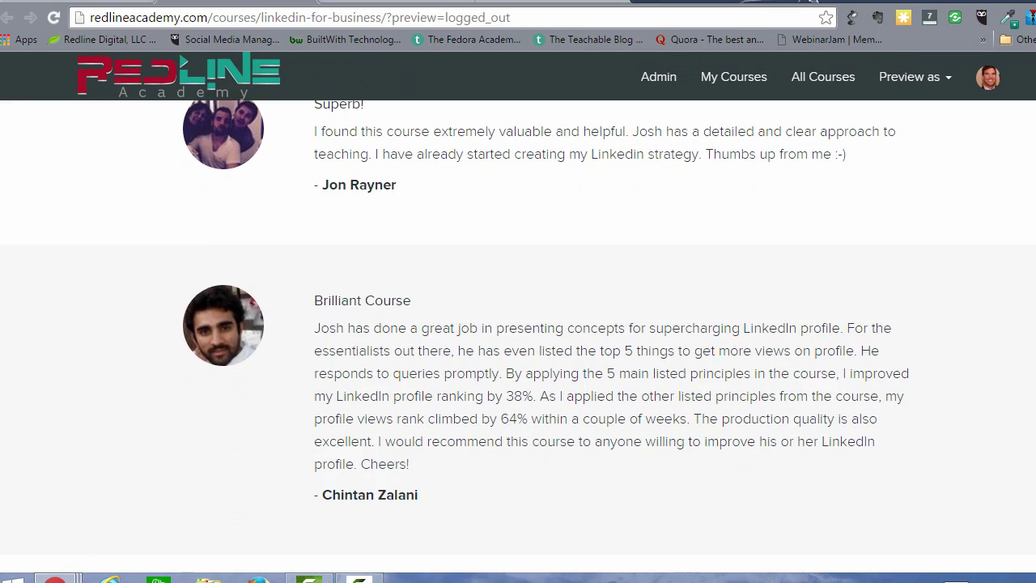
pyautogui.scroll(-1, 518, 324)
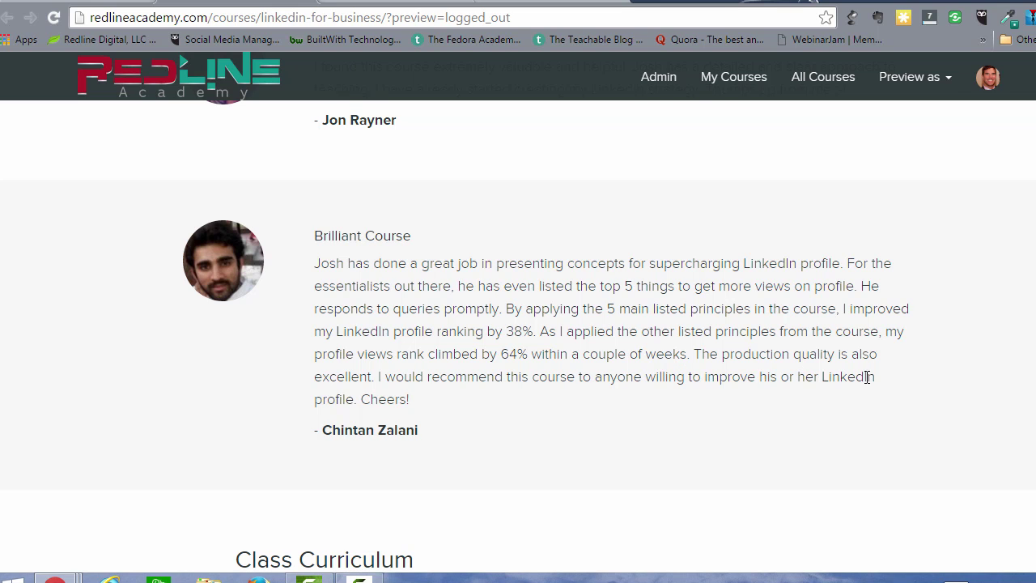
# Review the Class Curriculum lectures on building a profile, getting found in LinkedIn search, and posting to get leads.
pyautogui.scroll(-5, 518, 337)
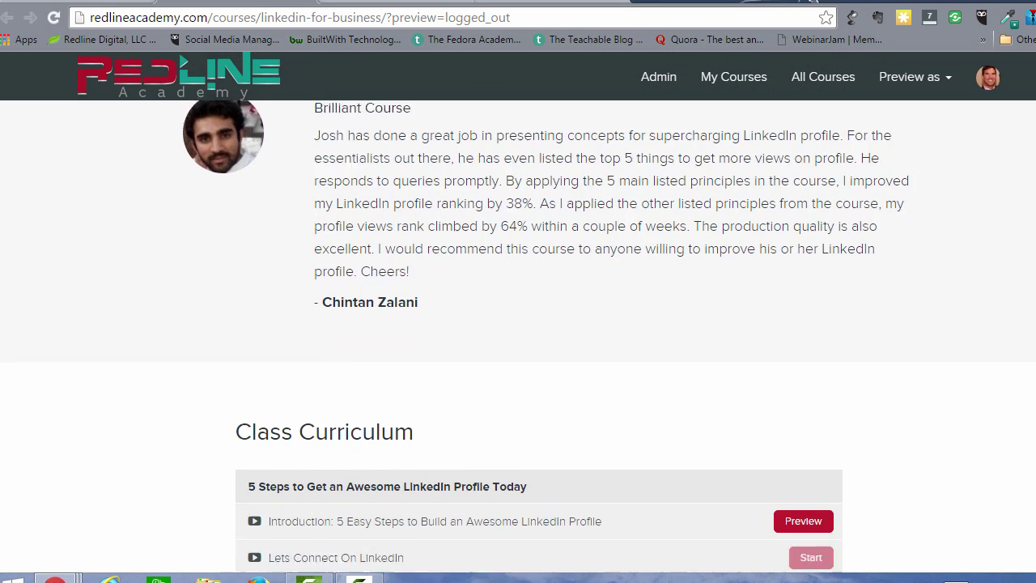
pyautogui.scroll(-1, 518, 337)
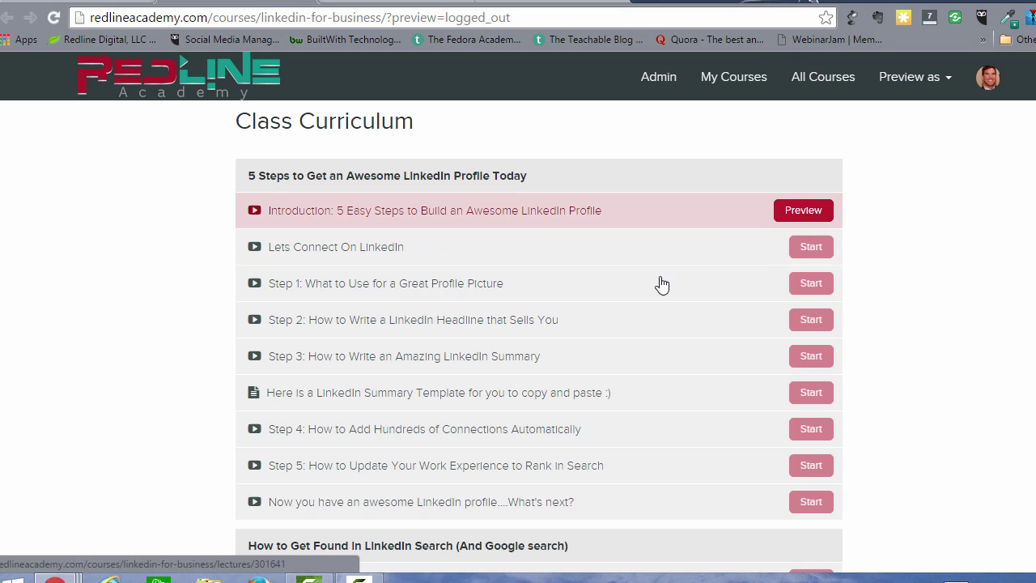
pyautogui.scroll(-3, 471, 377)
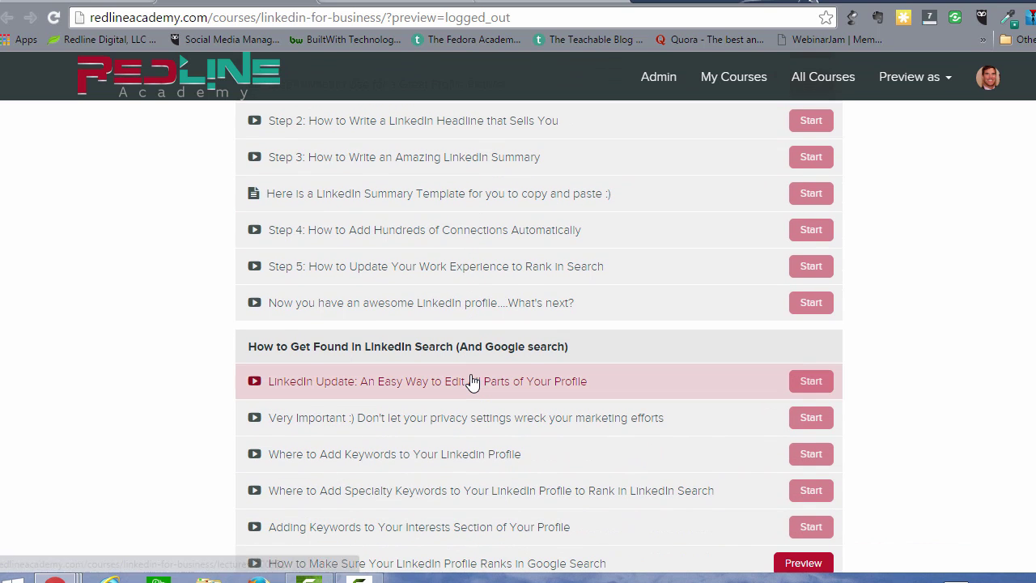
pyautogui.scroll(-1, 471, 382)
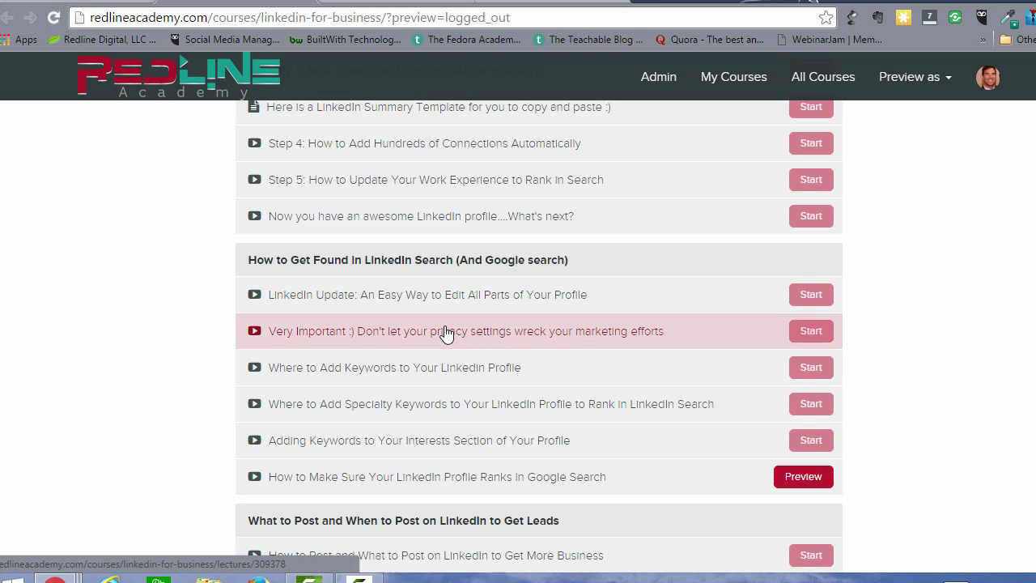
pyautogui.scroll(-1, 447, 331)
pyautogui.scroll(-2, 447, 332)
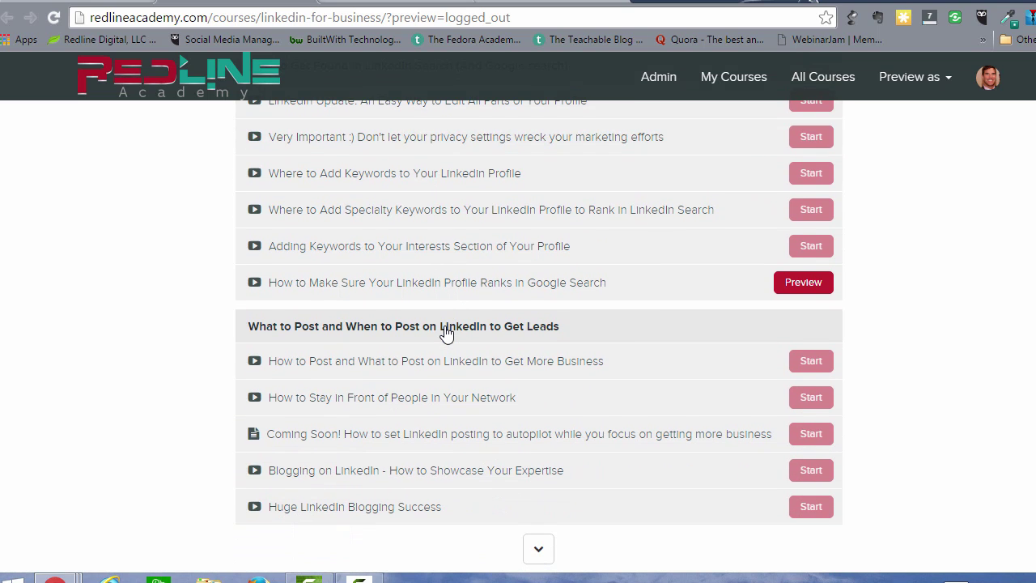
# Expand the rest of the Class Curriculum and review the sections on endorsements, key decision makers, and company pages.
pyautogui.click(534, 550)
pyautogui.scroll(-3, 455, 440)
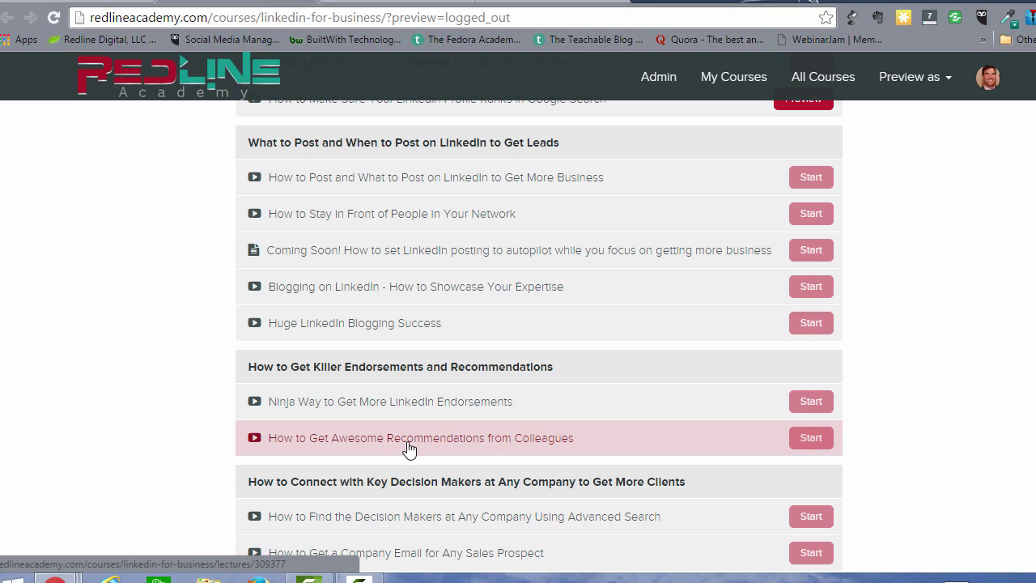
pyautogui.scroll(-2, 409, 450)
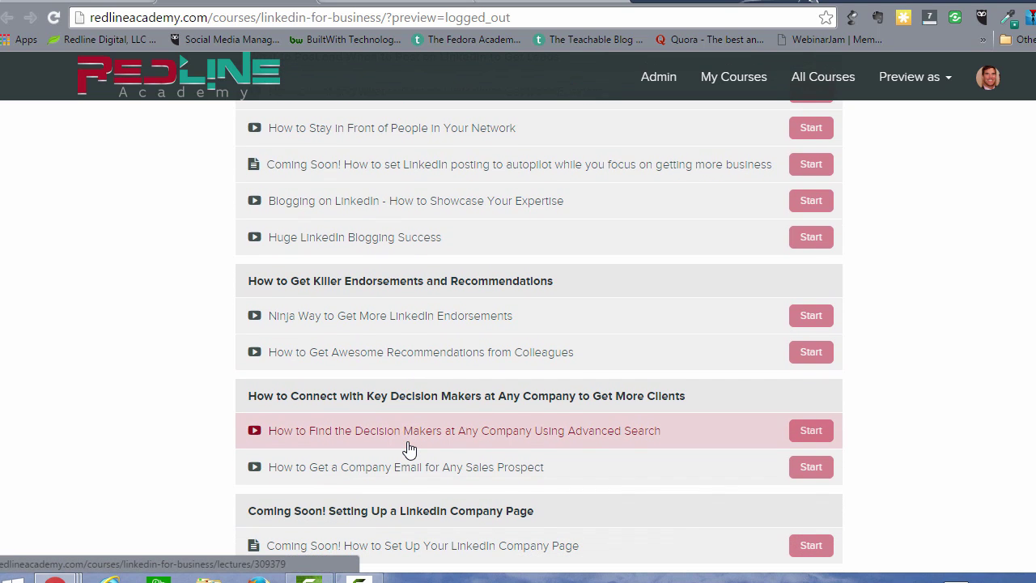
pyautogui.scroll(-1, 408, 449)
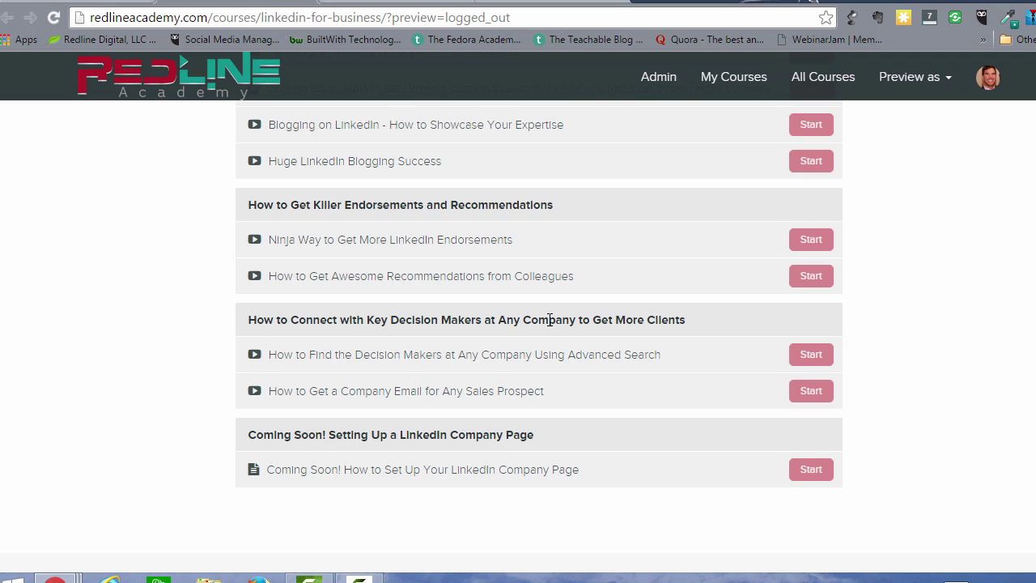
# Return through the curriculum, testimonials and sales text to the Enroll in Course option at the start of the course page.
pyautogui.scroll(1, 445, 284)
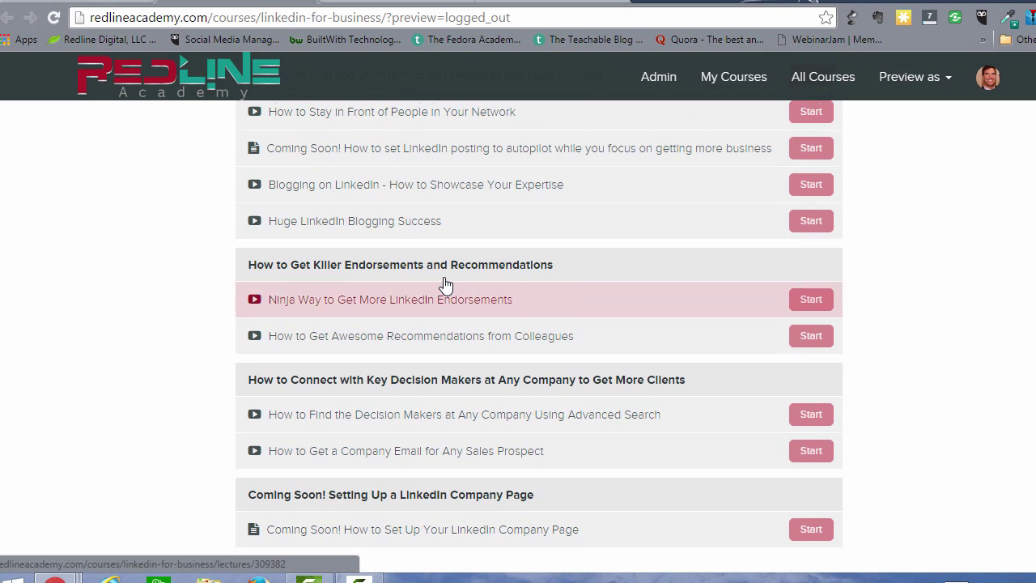
pyautogui.scroll(2, 444, 284)
pyautogui.scroll(10, 444, 284)
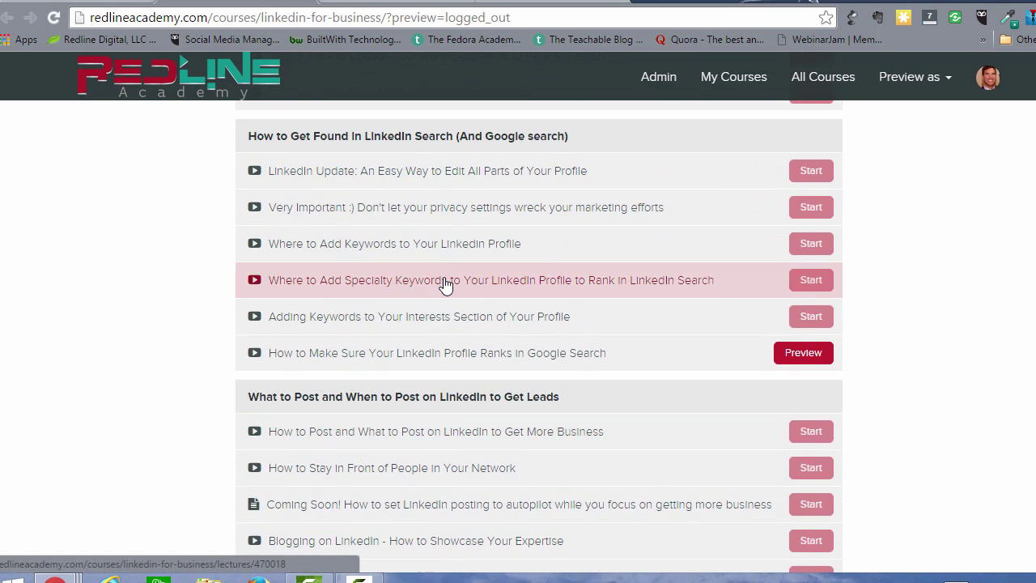
pyautogui.scroll(5, 445, 283)
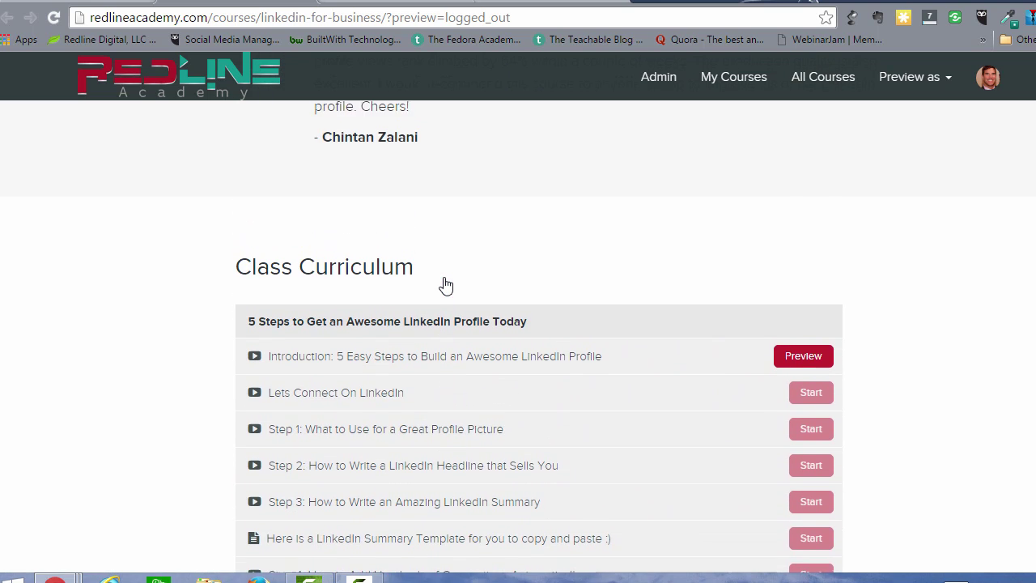
pyautogui.scroll(12, 445, 283)
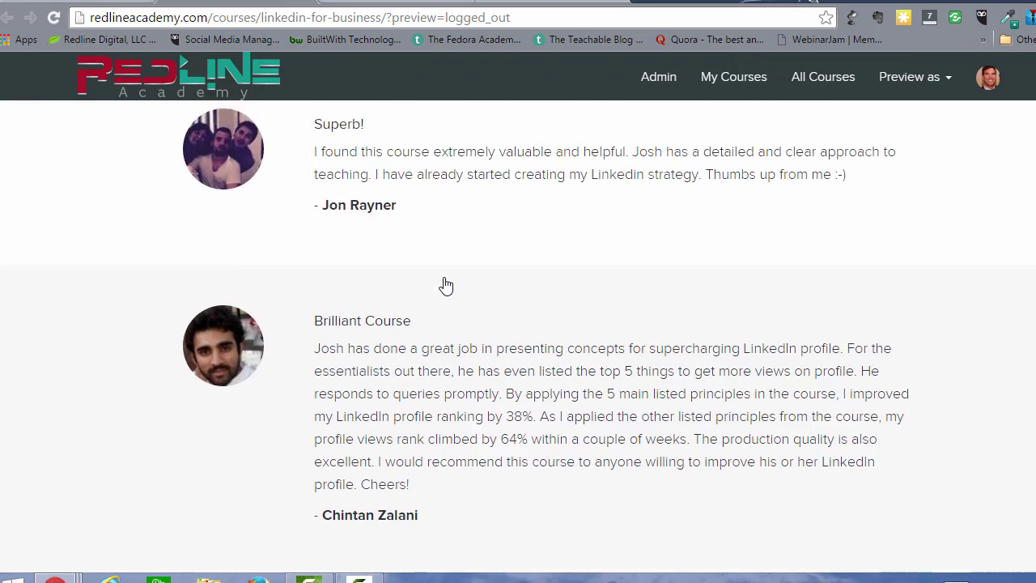
pyautogui.scroll(15, 444, 285)
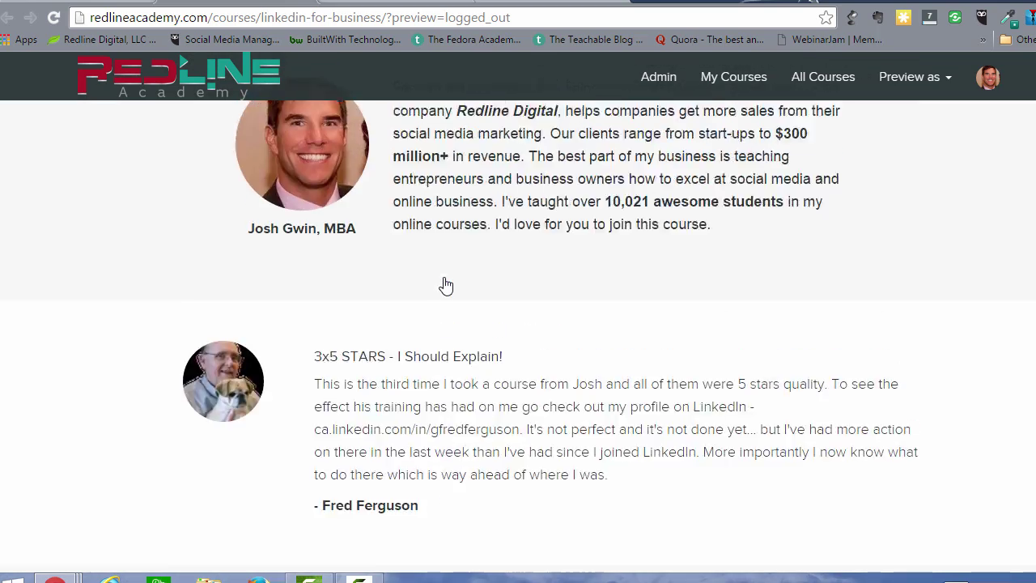
pyautogui.scroll(15, 444, 284)
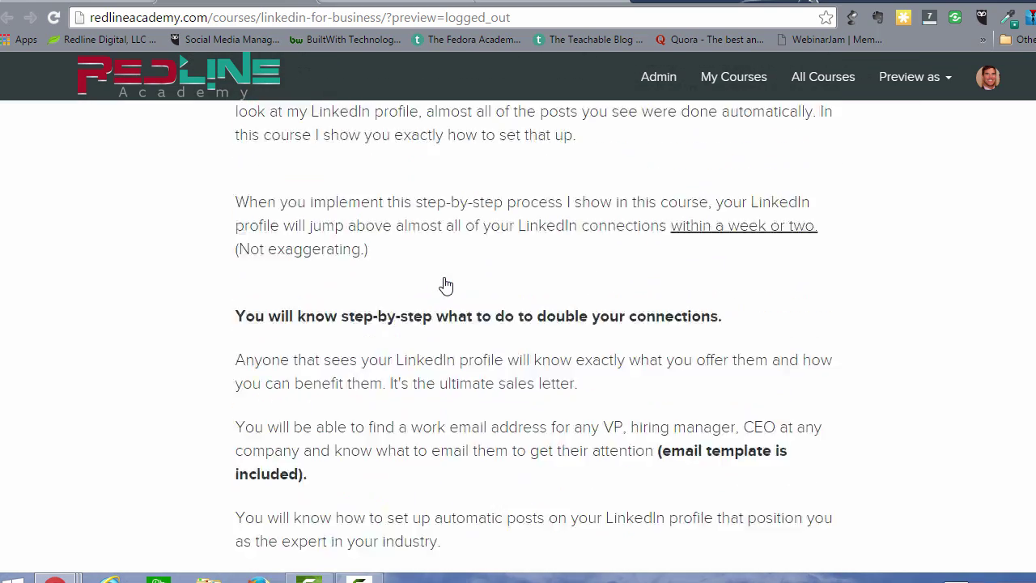
pyautogui.scroll(15, 444, 285)
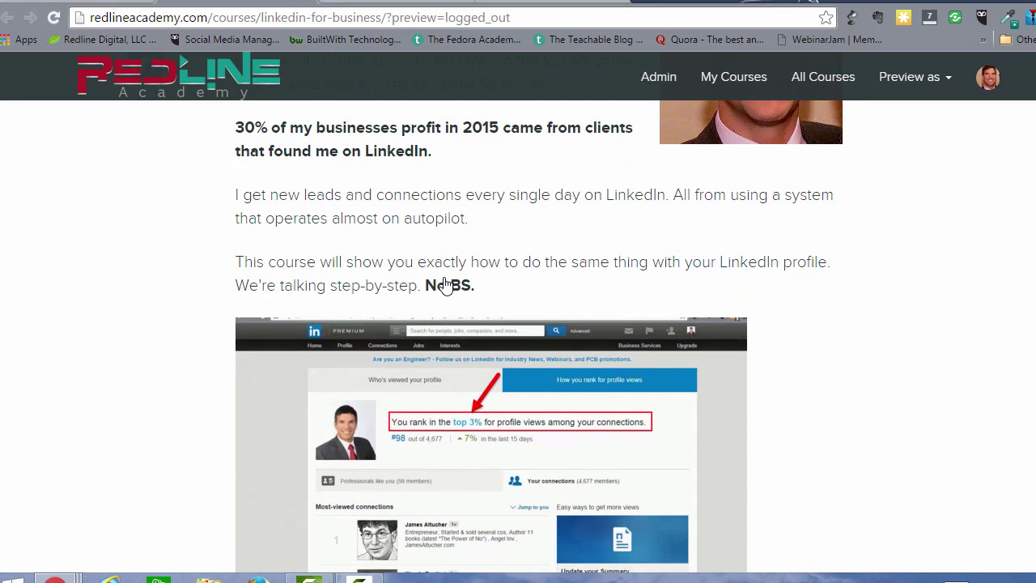
pyautogui.scroll(4, 444, 285)
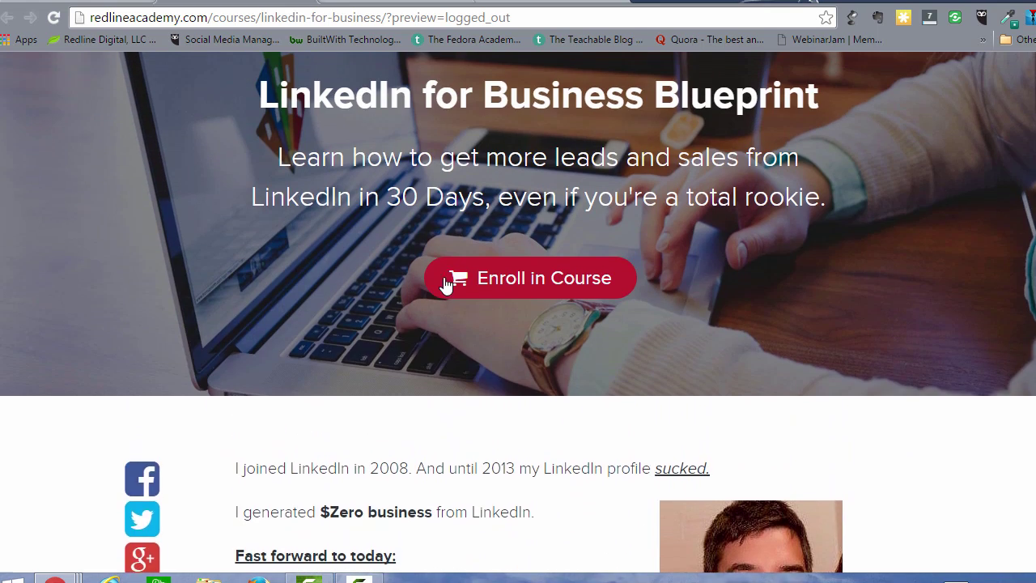